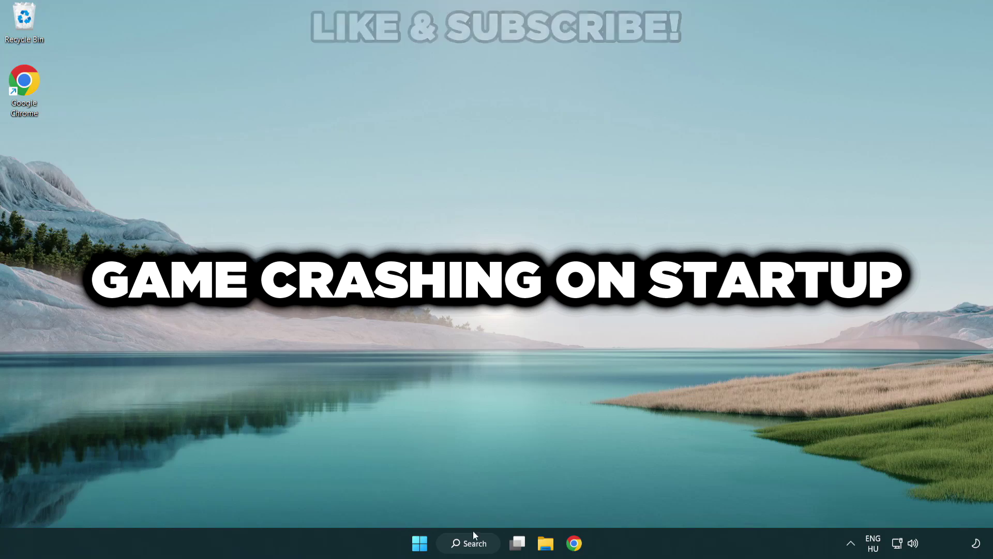
Step: Search Windows for 'device manager'
click(480, 550)
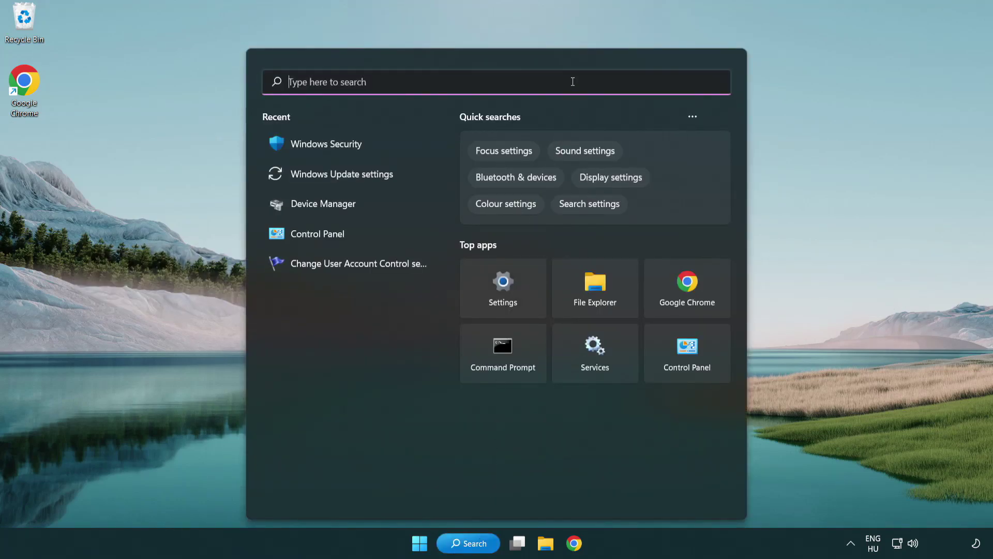
text(device m)
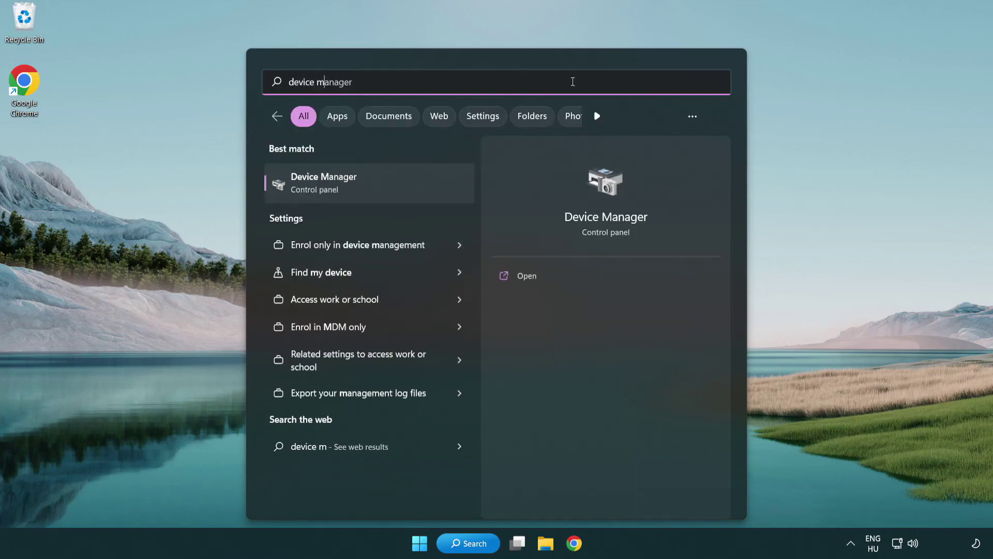
text(anager)
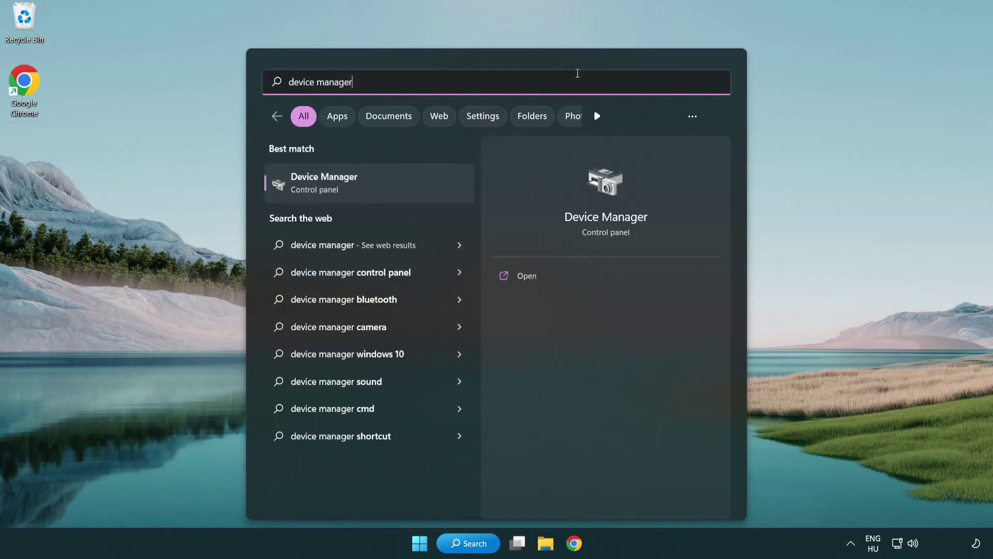
Step: Open Device Manager and start Update driver for the VMware SVGA 3D display adapter
click(397, 187)
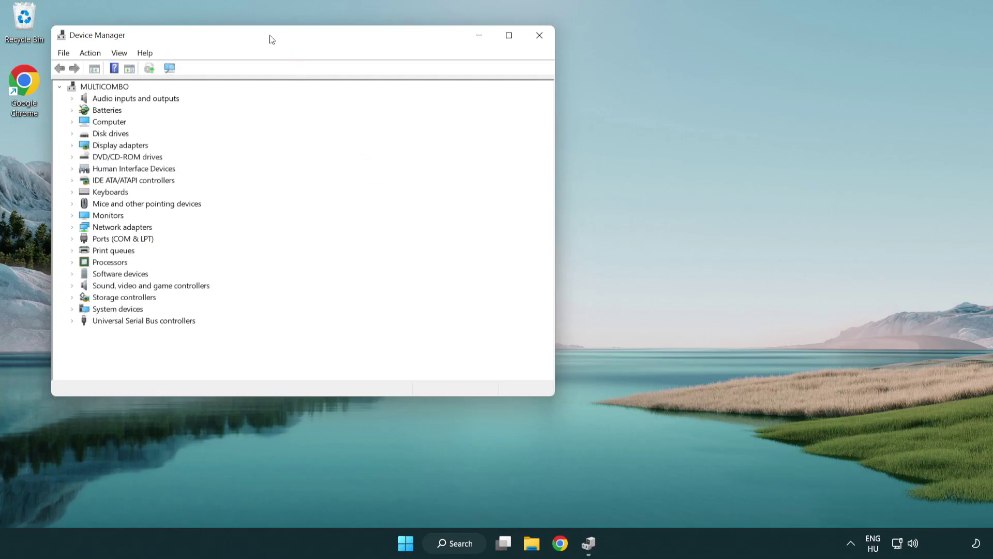
drag(270, 38, 437, 99)
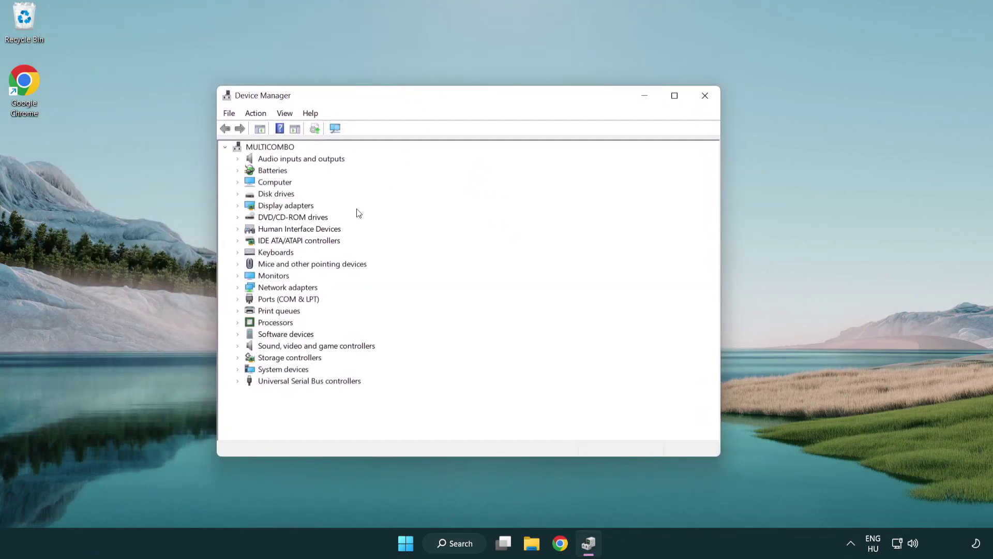
click(273, 207)
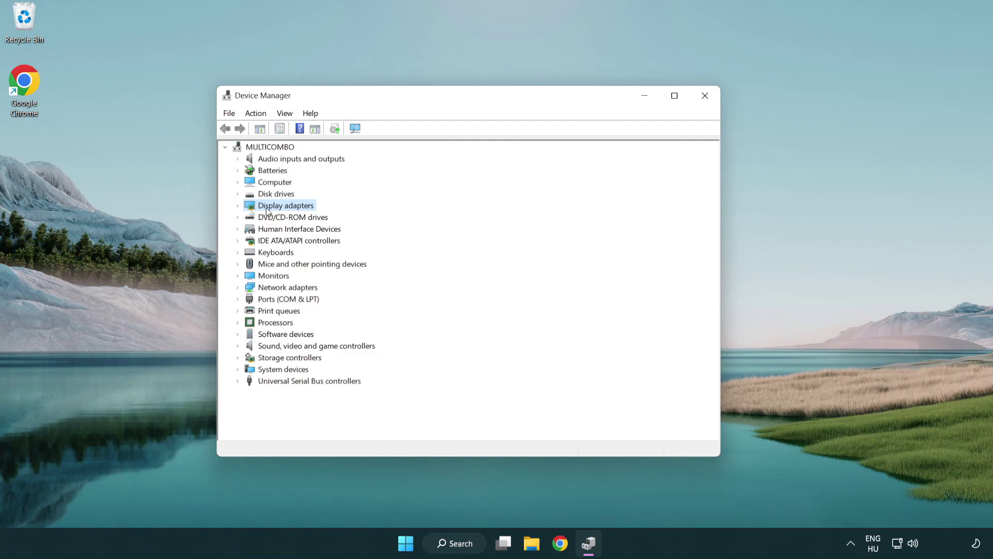
click(238, 207)
click(282, 219)
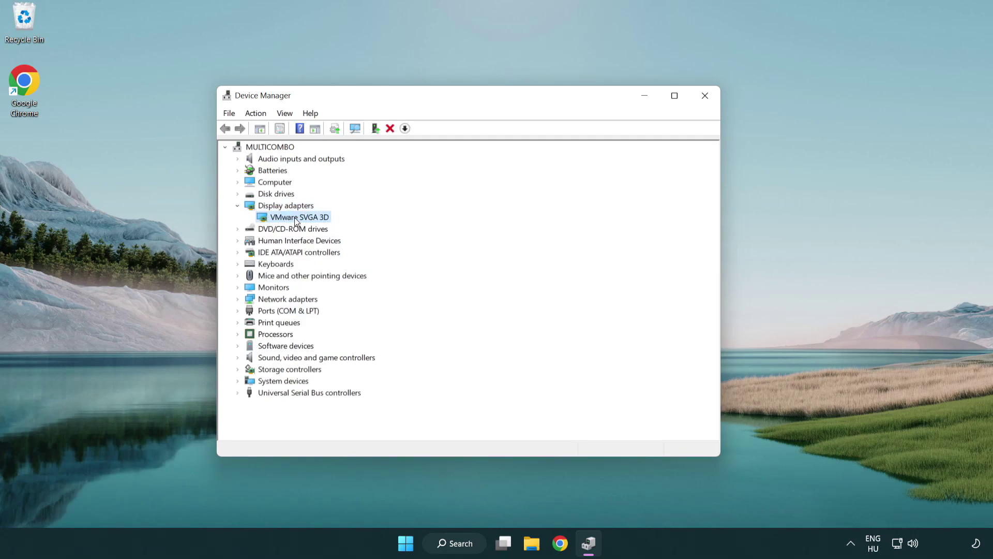
right_click(294, 219)
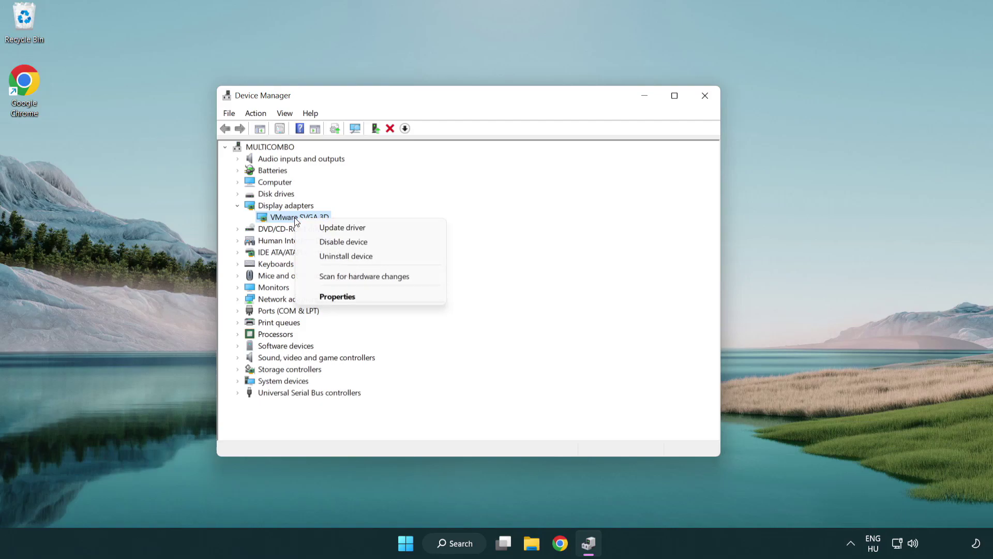
click(391, 228)
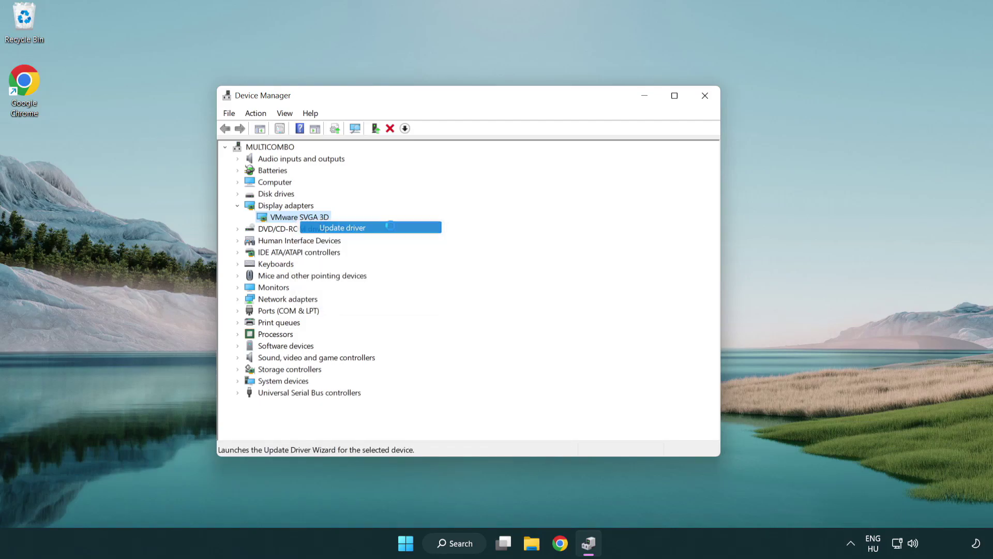
Step: Let Windows search automatically for a VMware SVGA 3D driver, then close the wizard when it reports the best driver is installed
drag(411, 155, 435, 142)
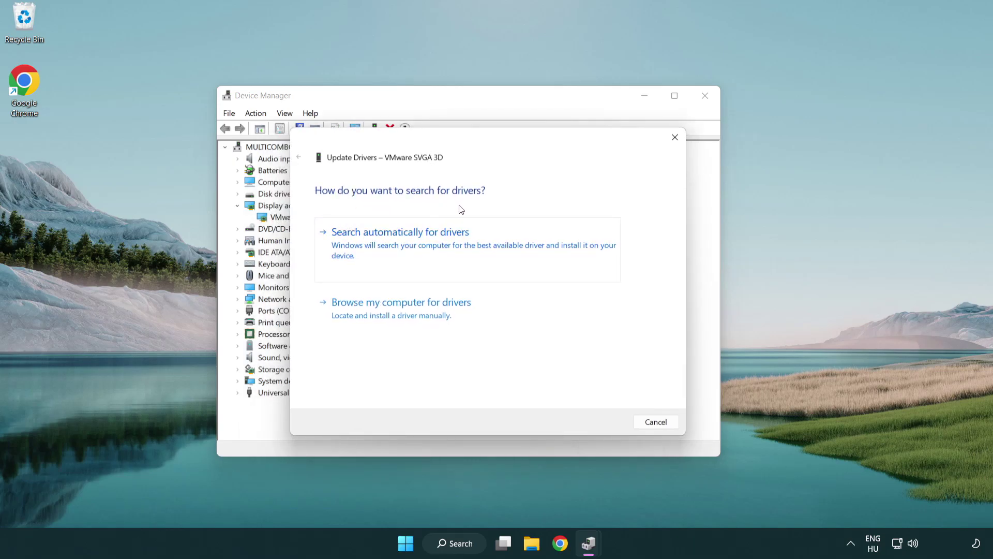
click(436, 242)
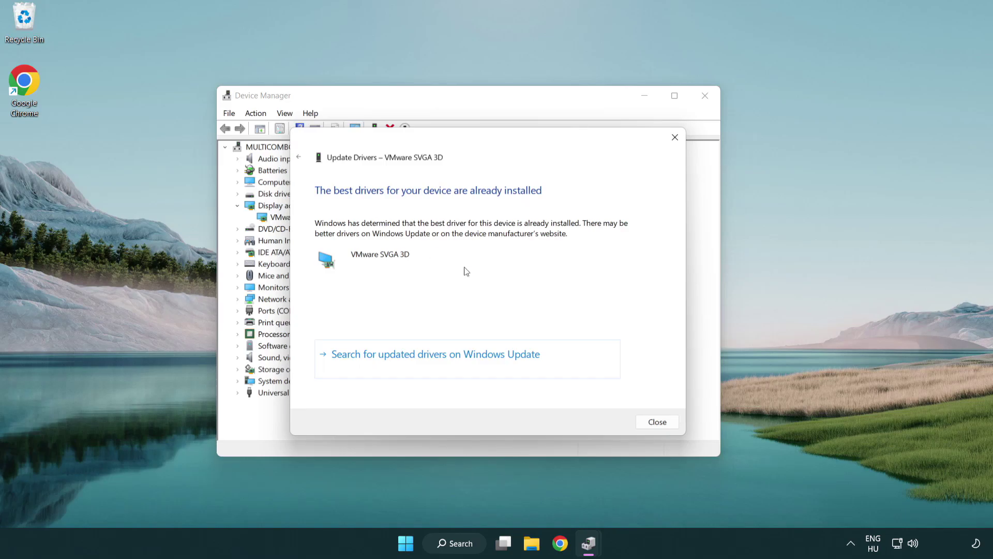
click(658, 423)
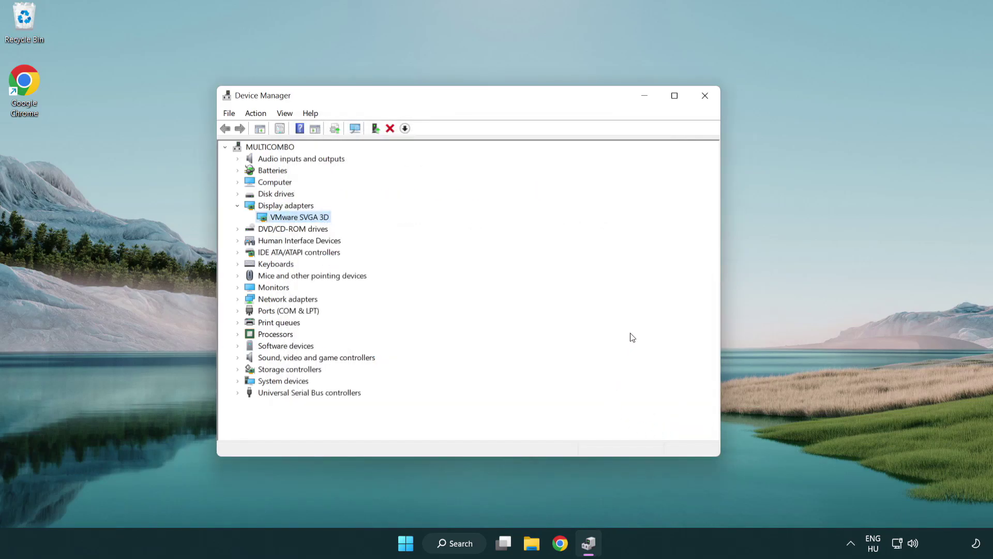
Step: Close Device Manager and search Windows for 'update'
click(705, 97)
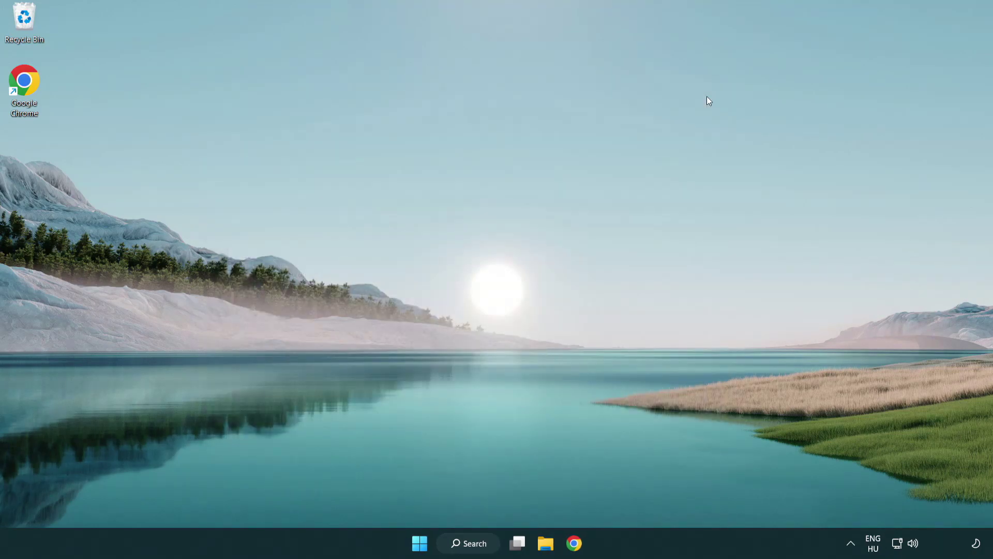
click(477, 539)
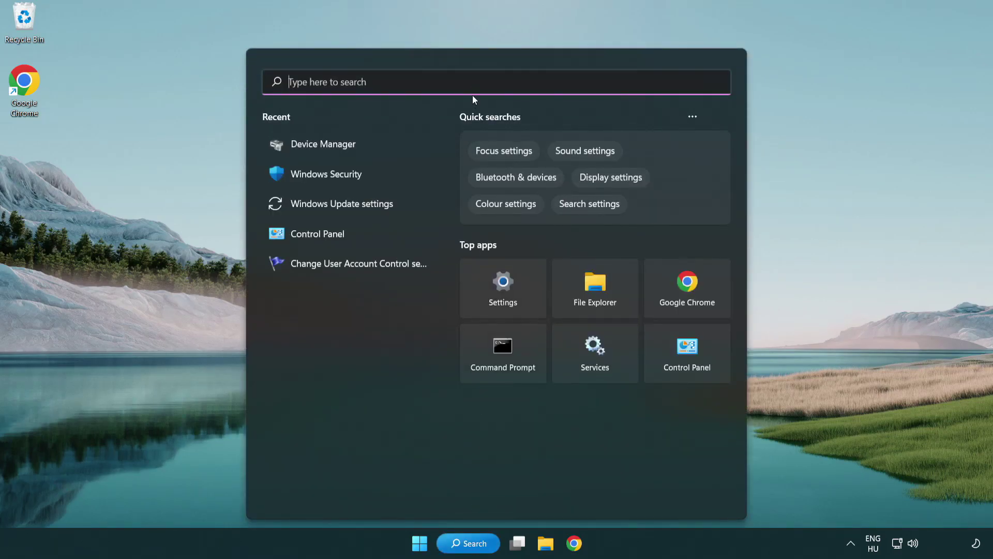
text(update)
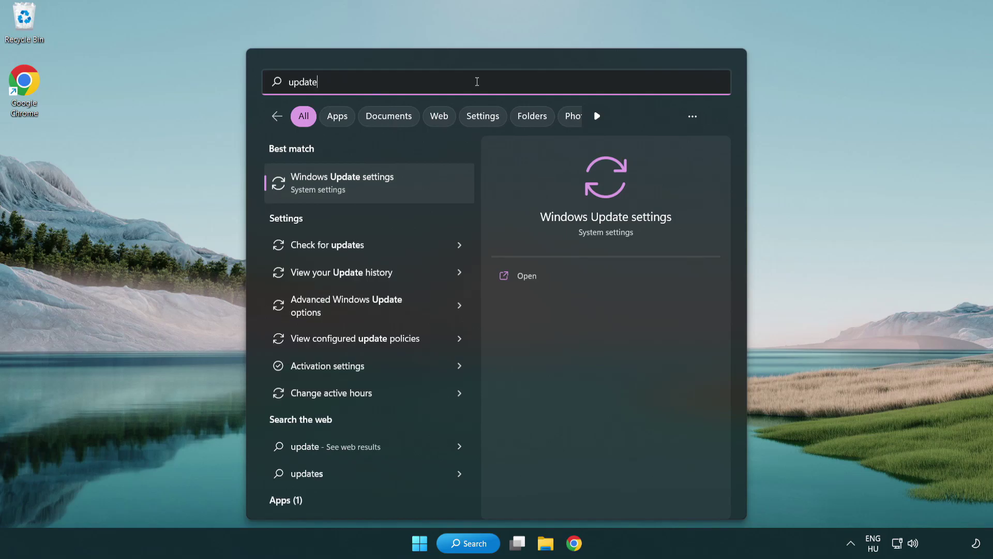
Step: Run Check for updates in Windows Update, confirm the PC is up to date, and close Settings
click(387, 189)
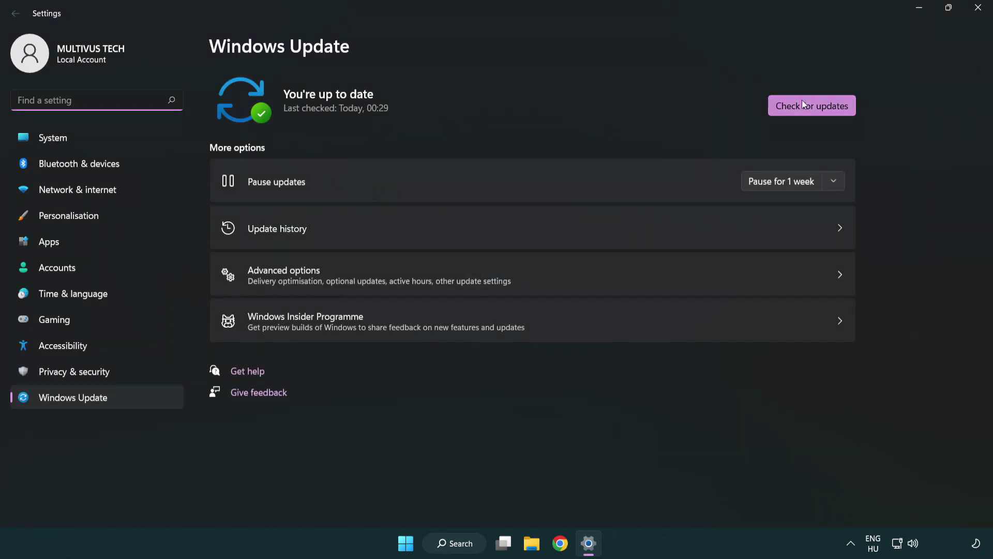
click(829, 112)
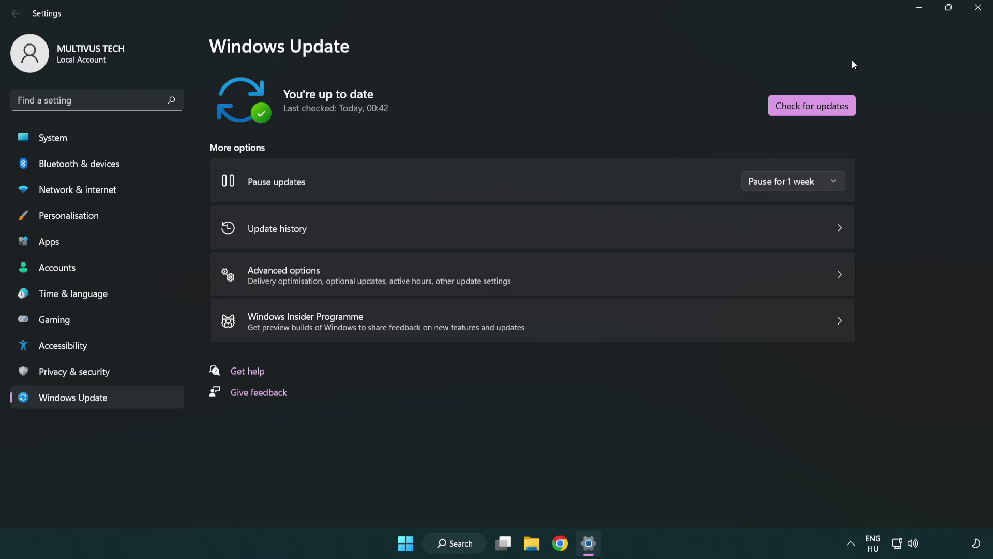
click(975, 16)
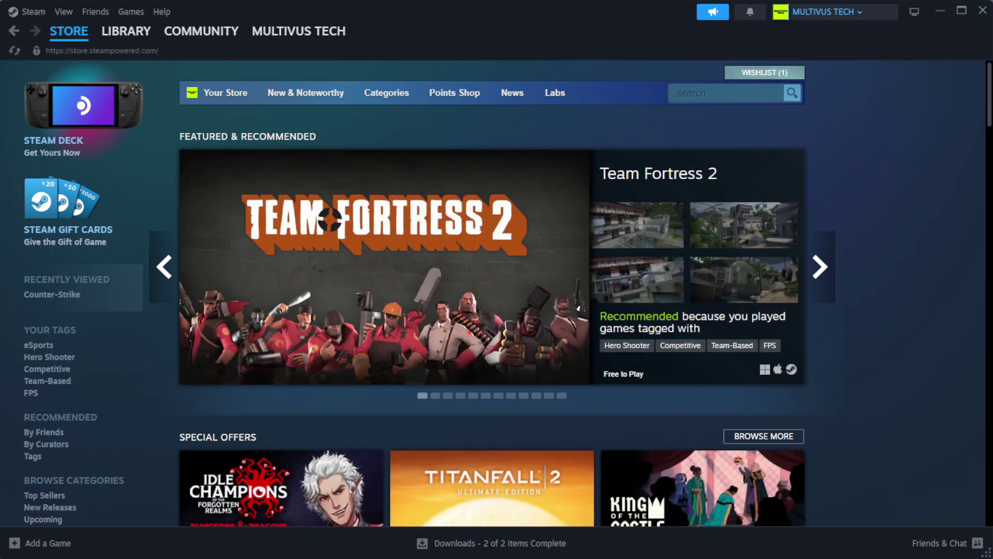
Step: From Steam Library Home, open Properties for the game listed under Favorites
mouse_move(116, 36)
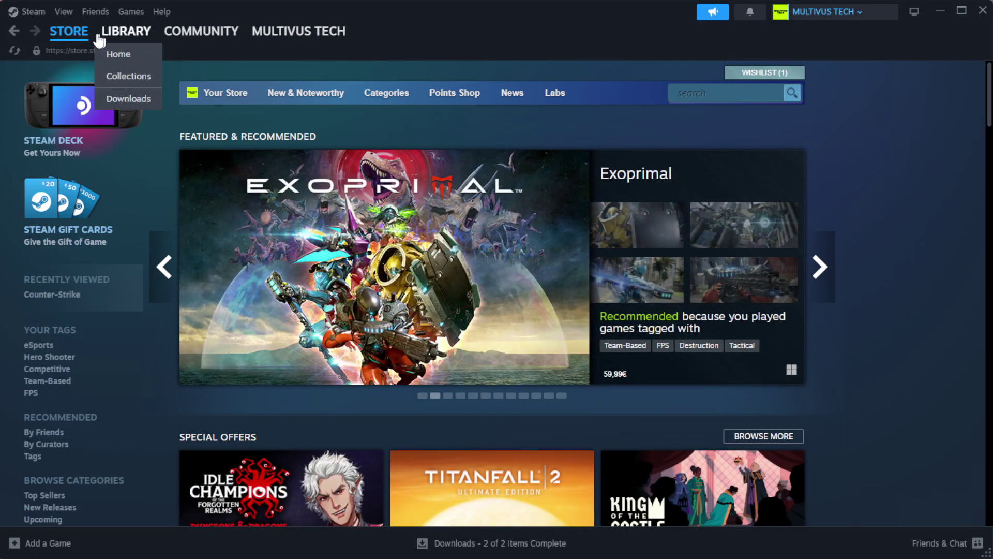
click(140, 56)
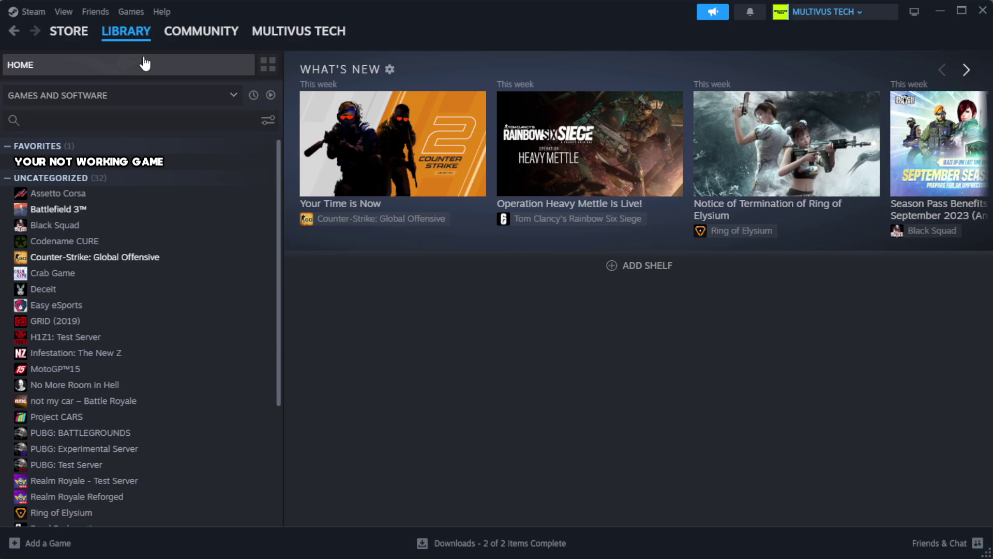
right_click(244, 164)
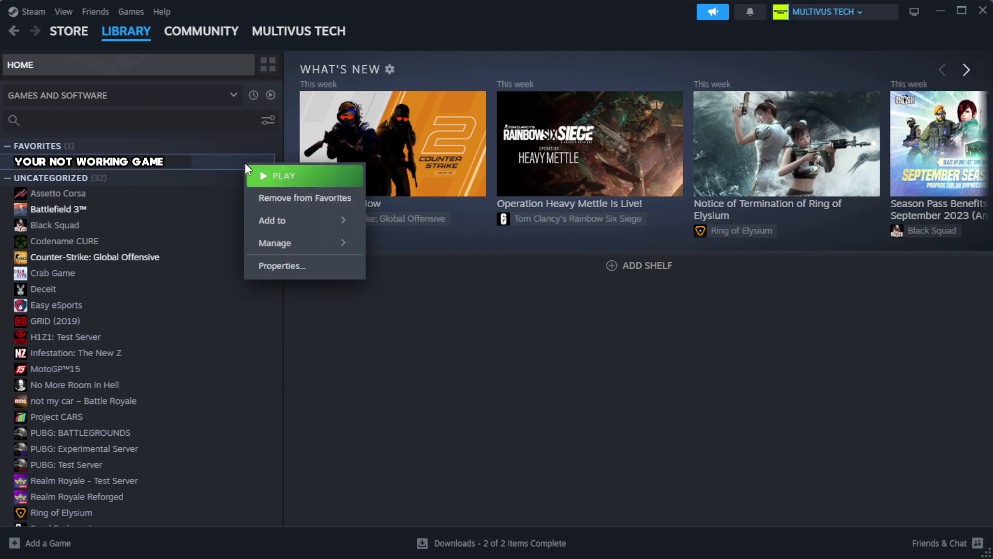
click(314, 268)
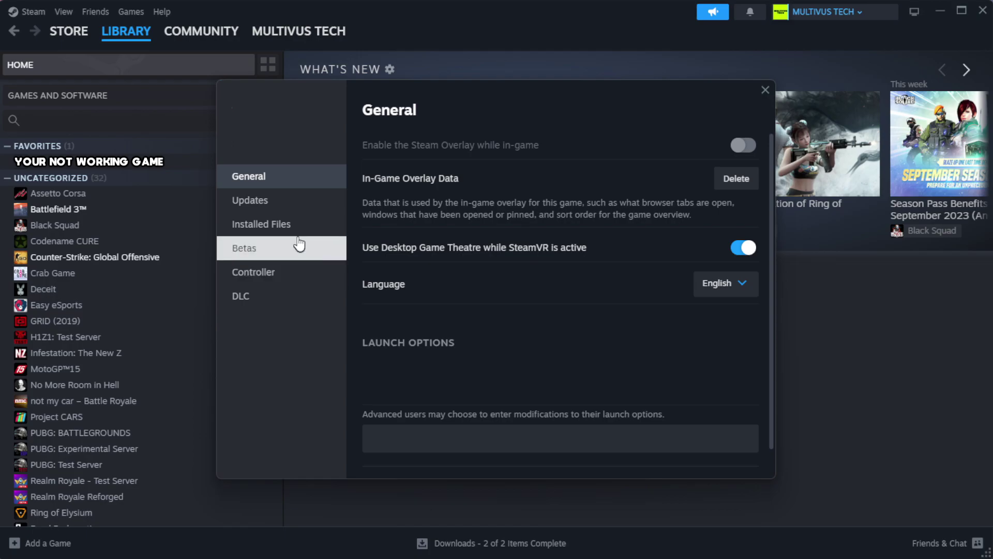
Step: Verify integrity of the game's installed files until all 1039 files validate
click(327, 236)
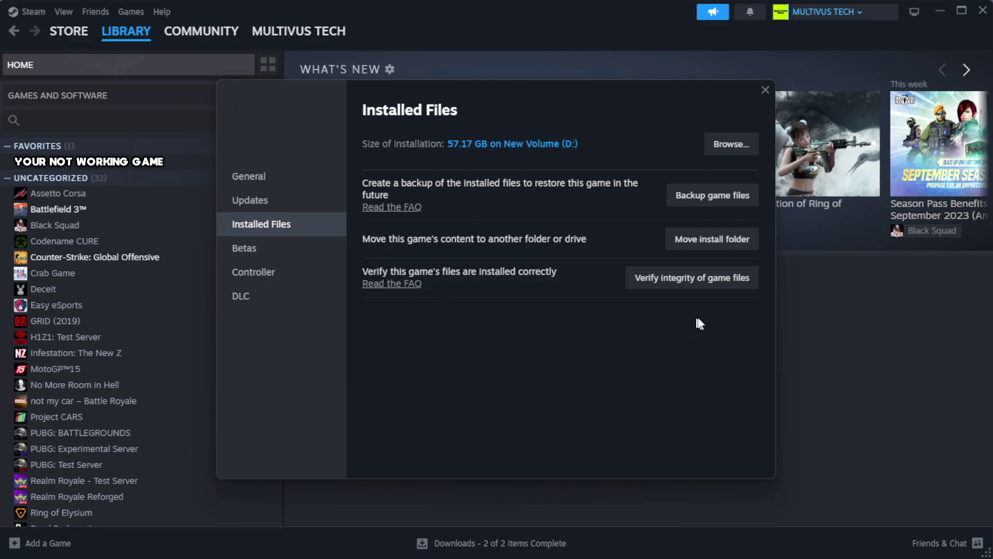
click(672, 279)
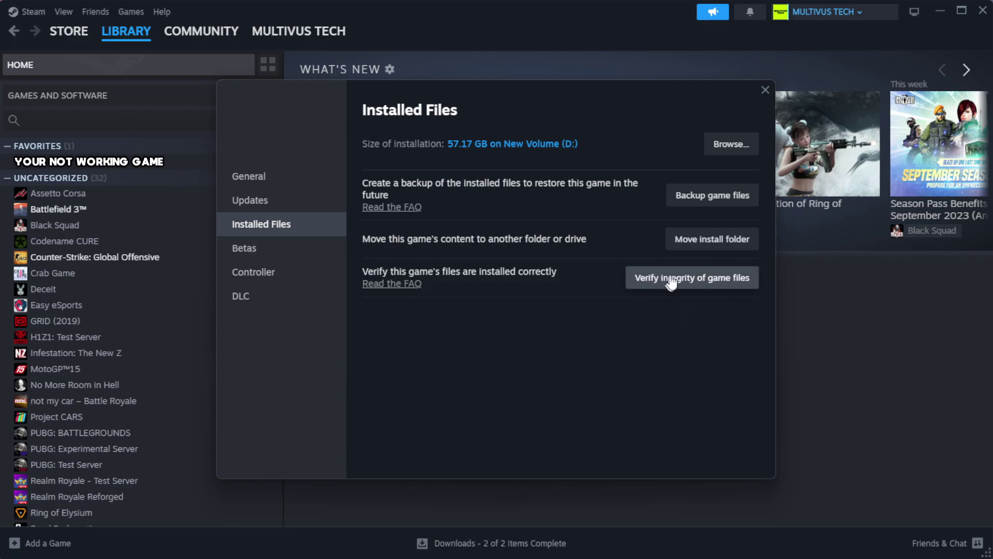
click(697, 284)
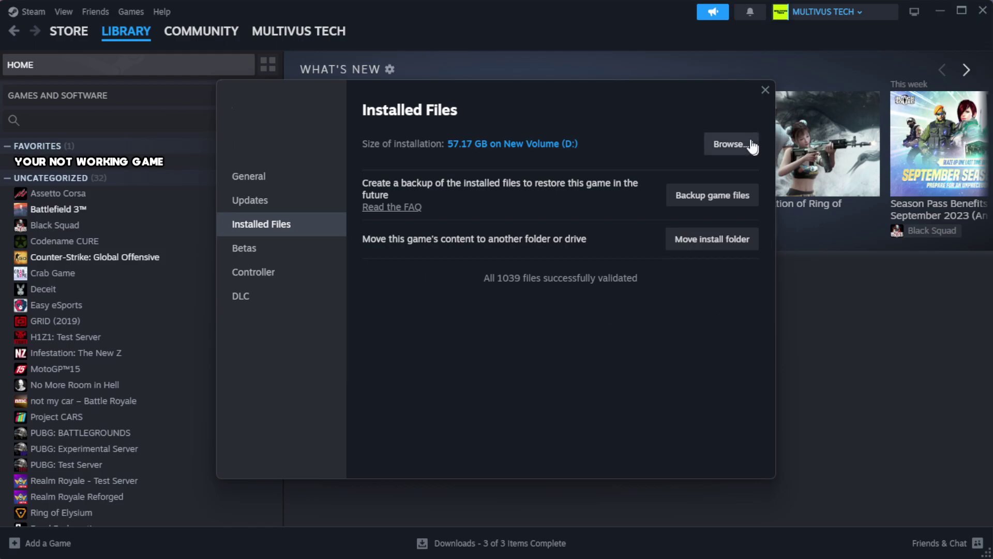
Step: Browse to the game's install folder and open Properties of the YOUR NOT WORKING GAME shortcut
click(730, 145)
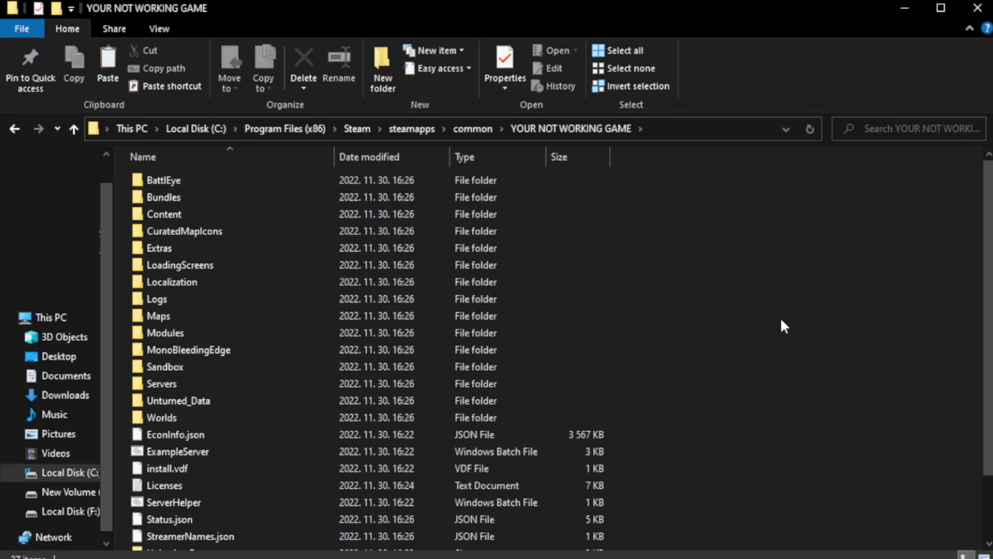
scroll(990, 280, down, 2)
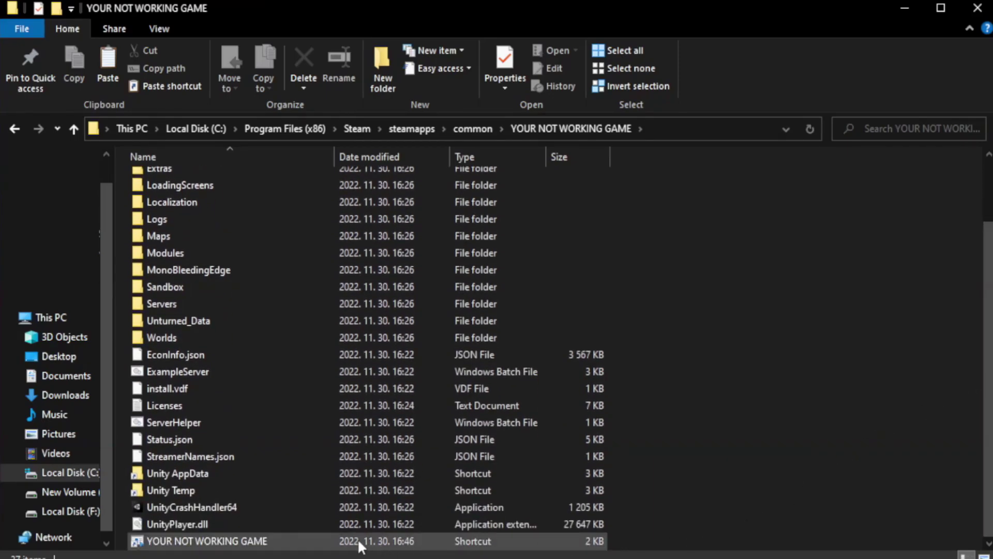
click(362, 542)
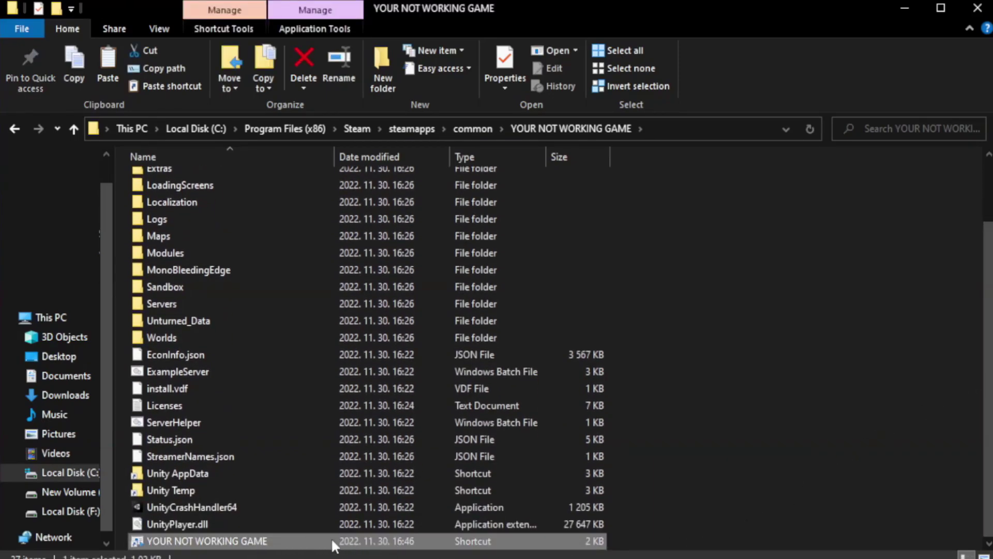
right_click(332, 542)
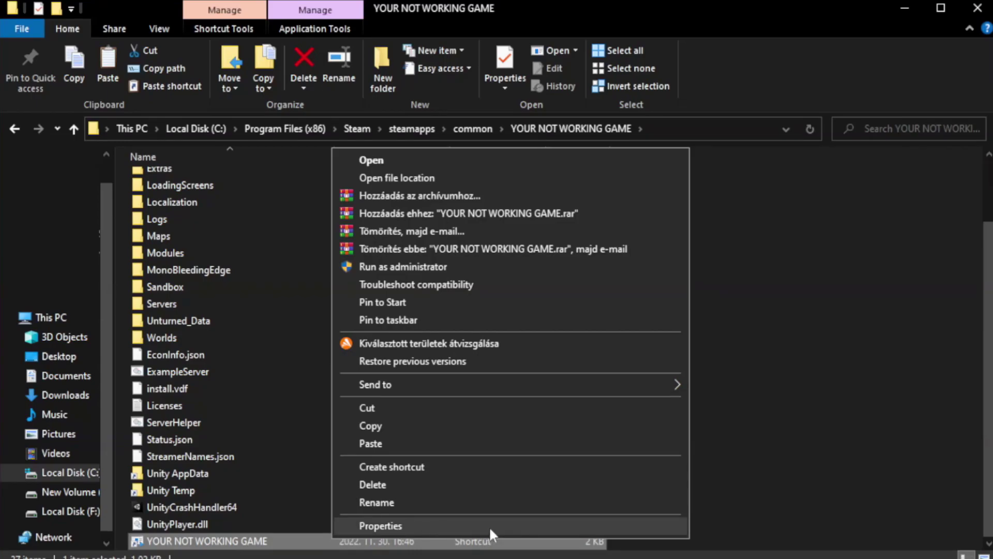
click(507, 525)
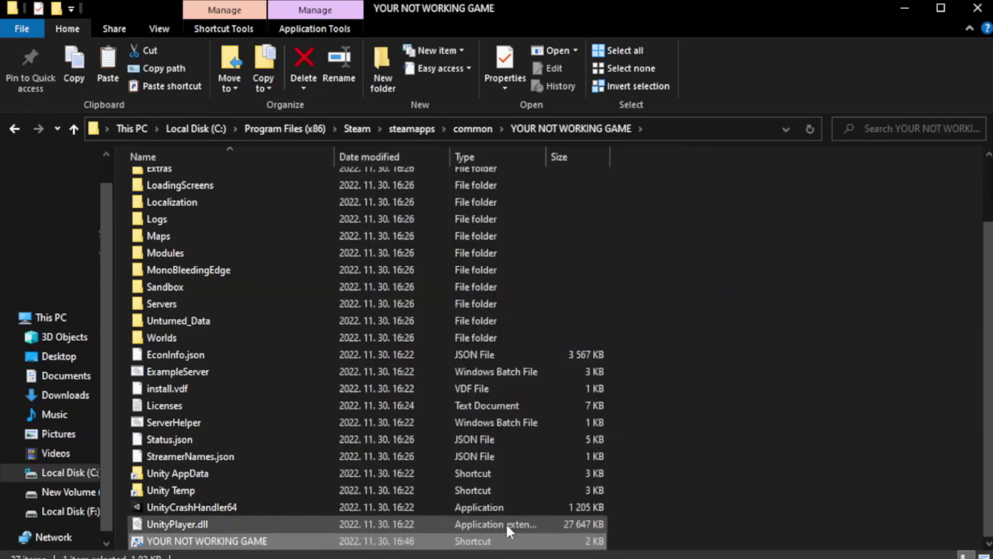
drag(495, 279, 499, 101)
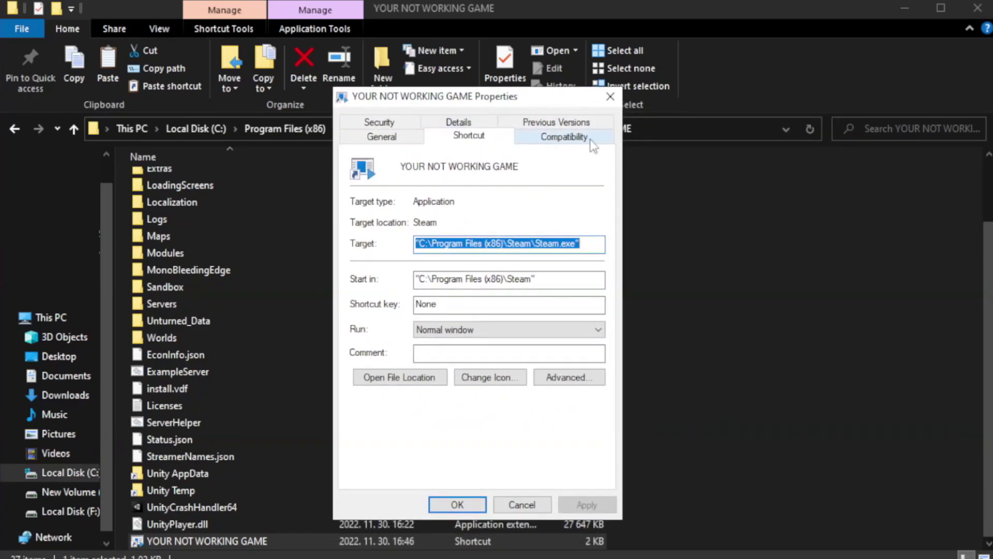
Step: Set the shortcut to Windows 8 compatibility mode, run as administrator, fullscreen optimizations disabled, and apply
click(561, 144)
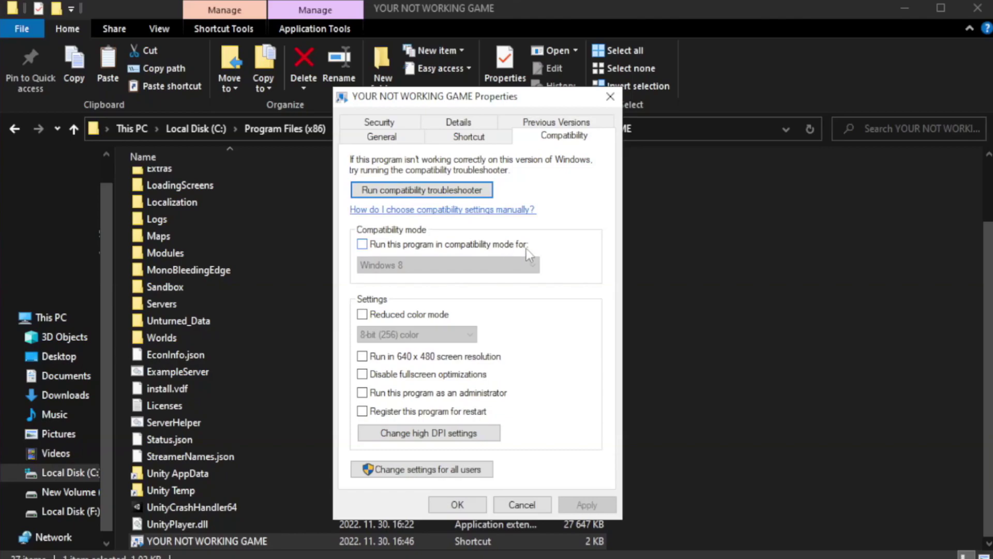
click(393, 245)
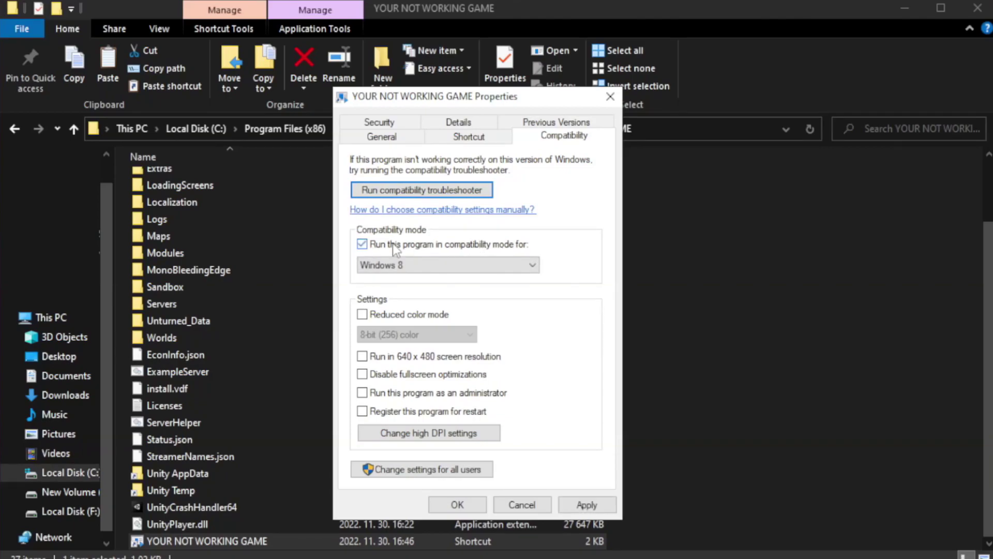
click(439, 265)
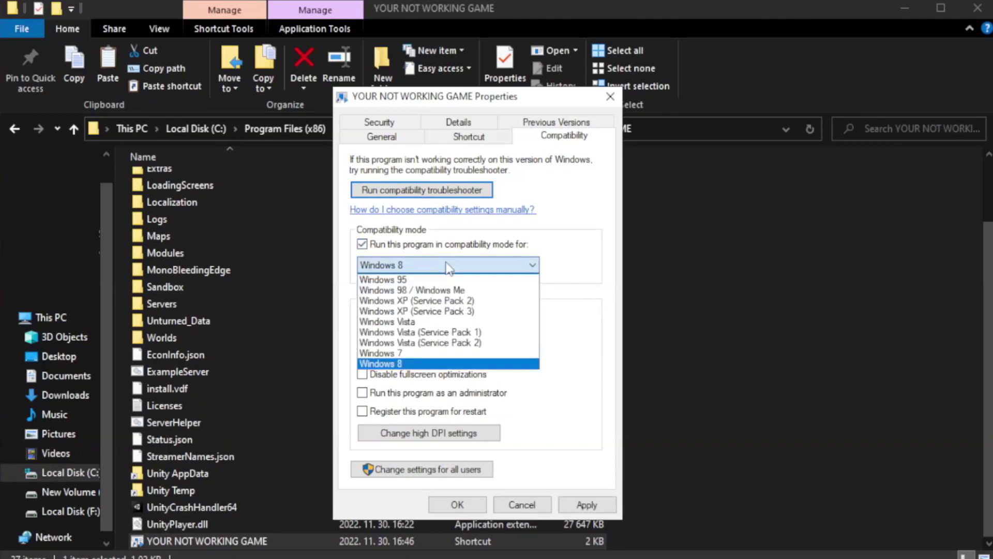
click(421, 363)
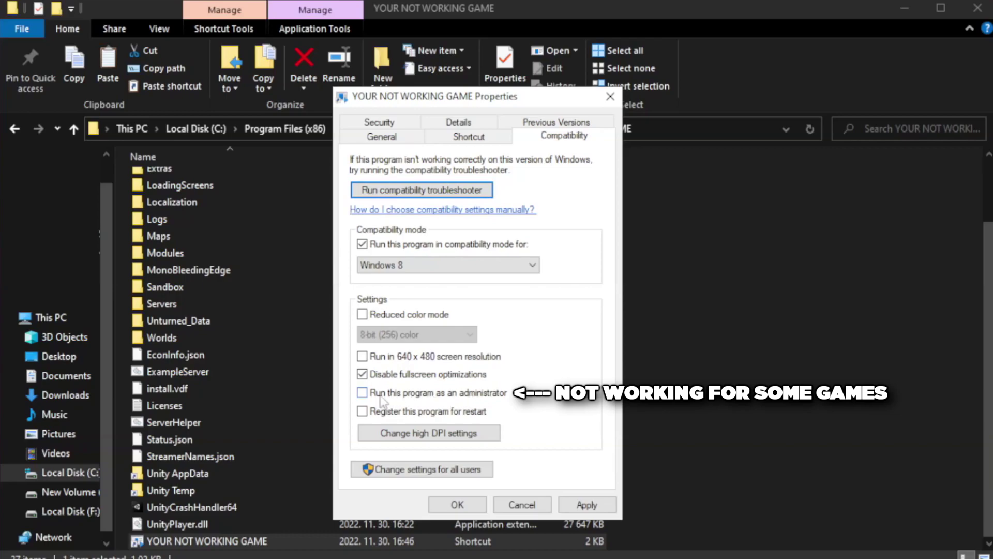
click(389, 398)
click(587, 504)
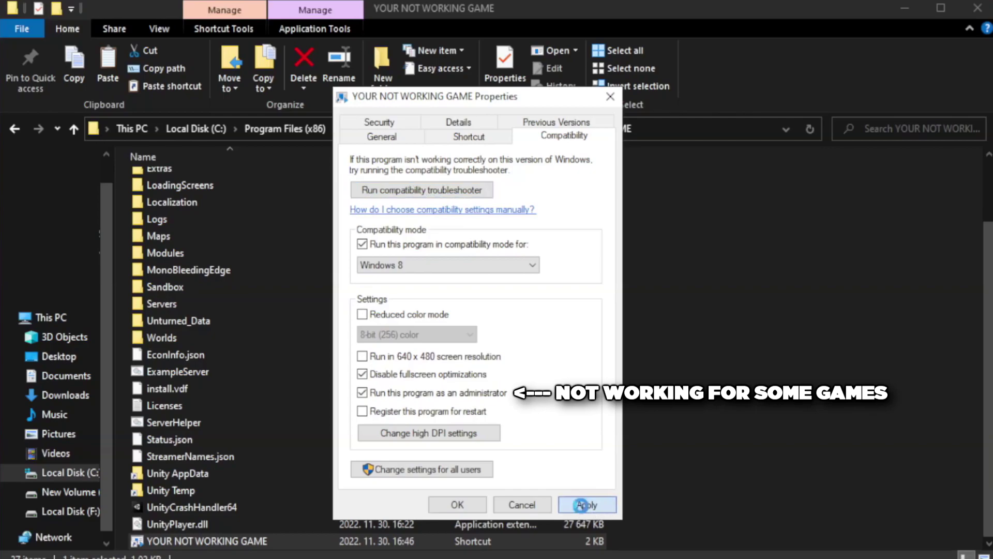
click(456, 506)
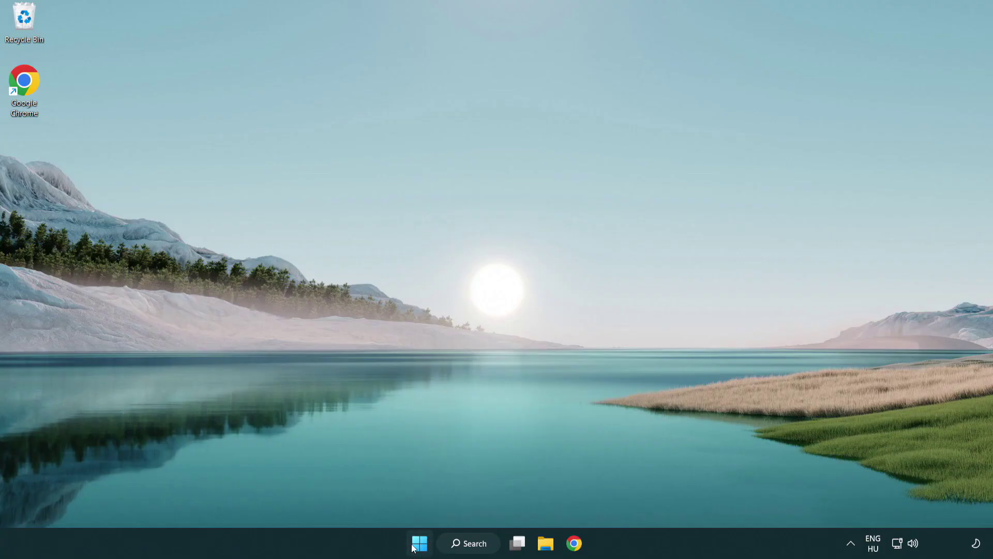
Step: Open Task Manager from the Start button menu and show its Startup apps list
right_click(420, 547)
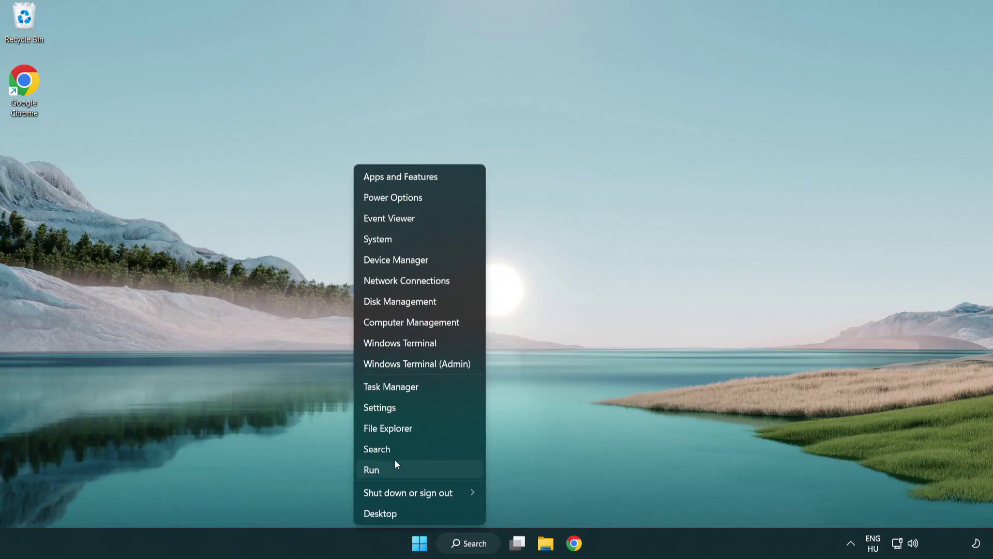
click(439, 388)
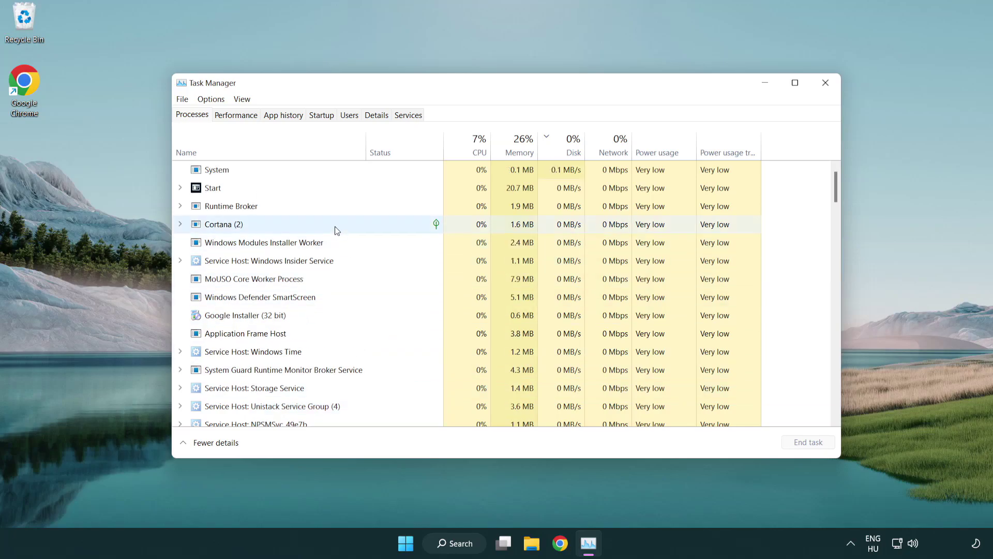
click(322, 116)
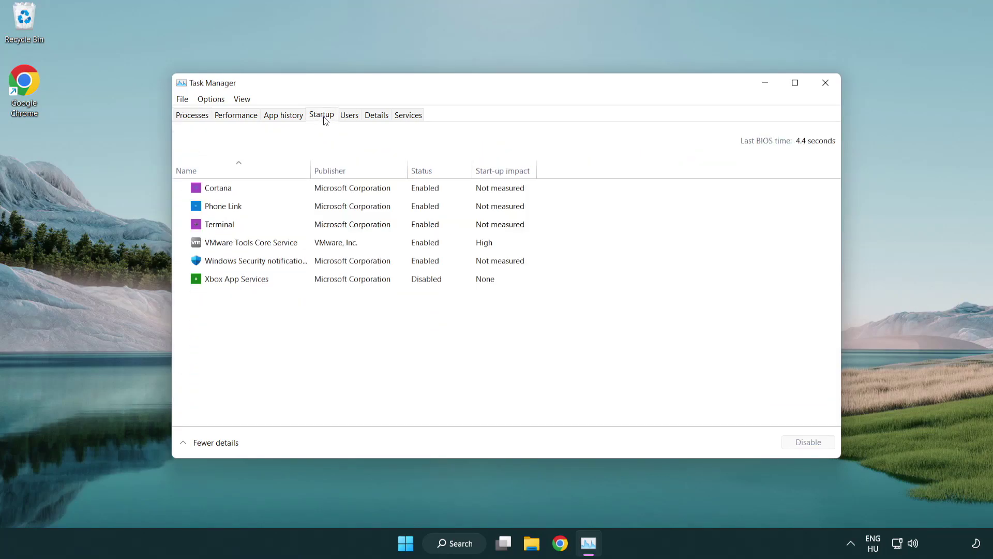
Step: Disable Terminal, Phone Link, Cortana and Windows Security notification at startup, then close Task Manager
click(325, 225)
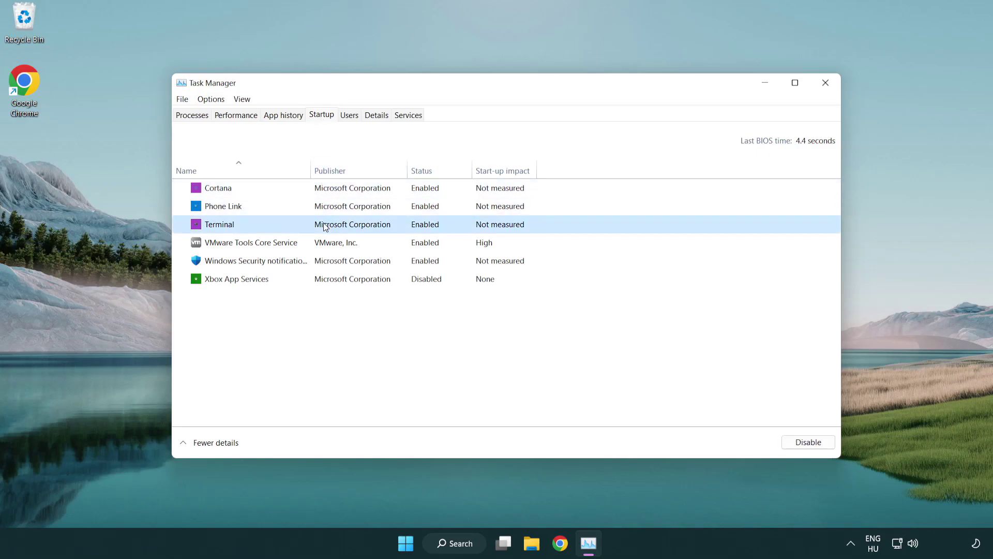
click(783, 442)
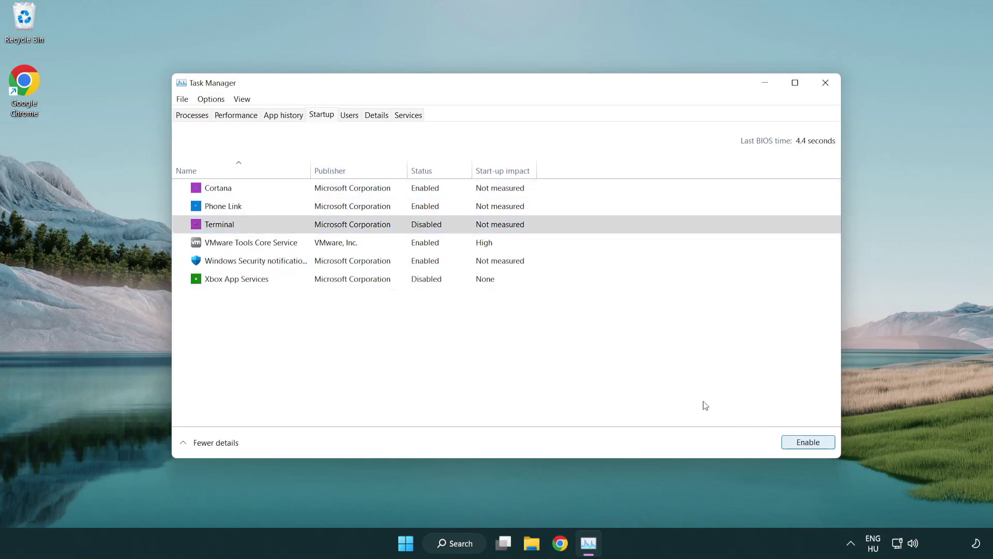
click(413, 208)
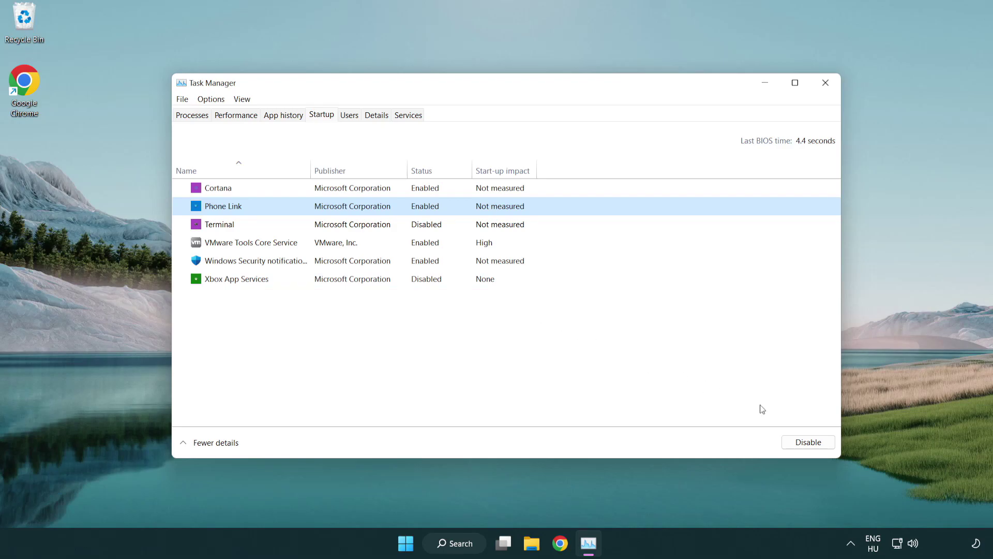
click(806, 443)
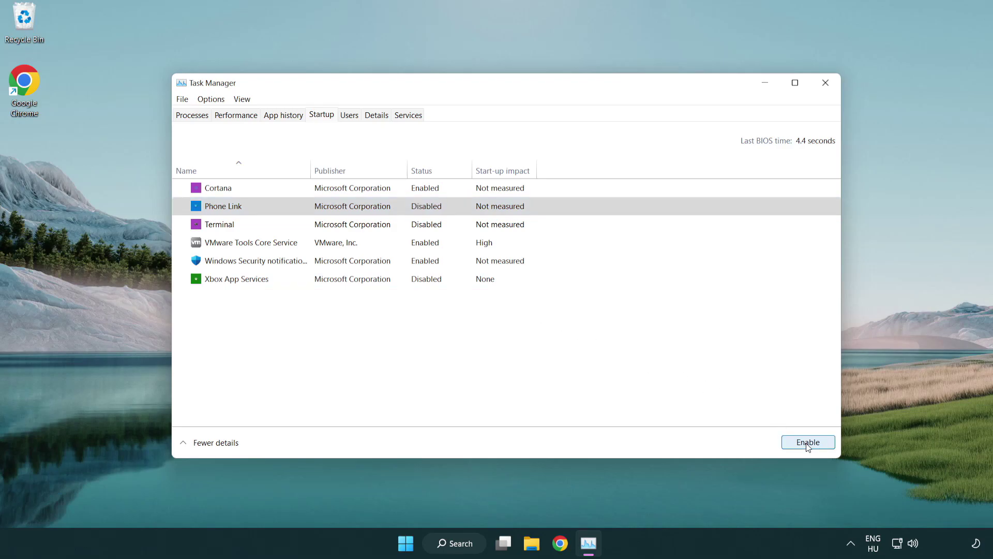
click(355, 193)
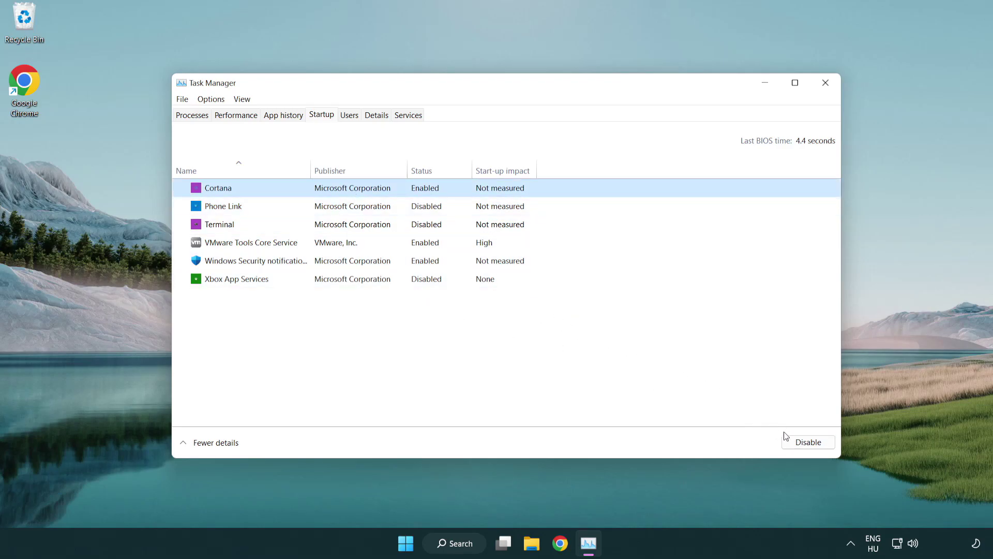
click(805, 443)
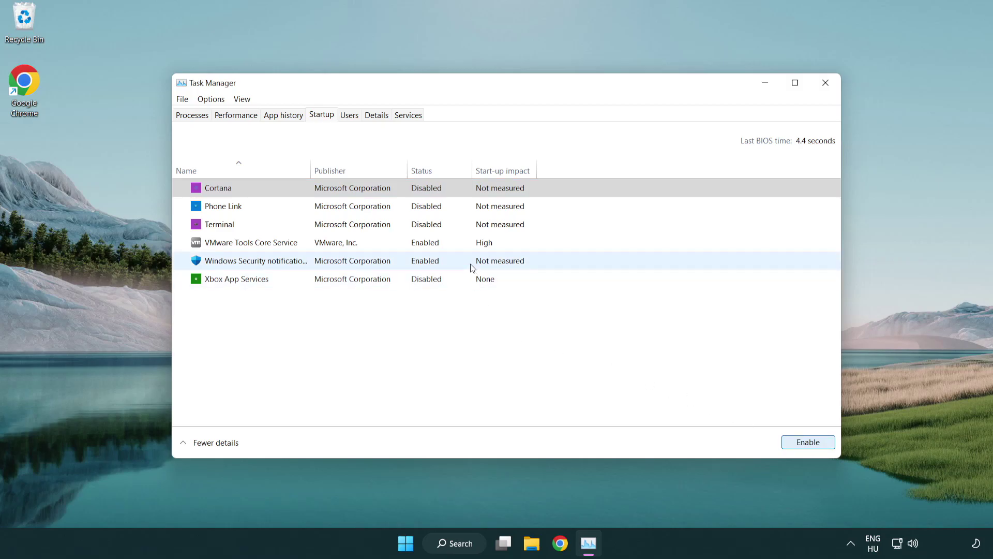
click(472, 268)
click(784, 441)
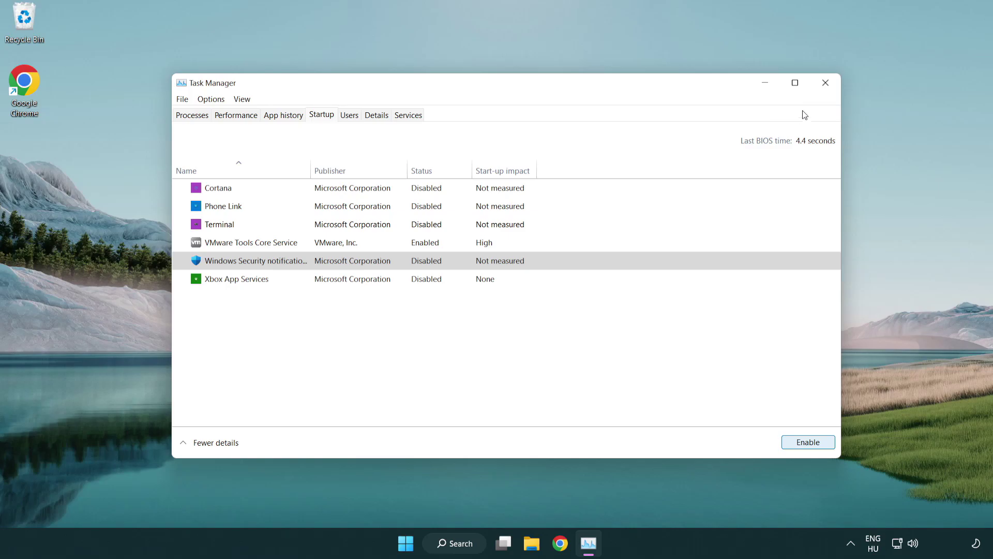
click(826, 85)
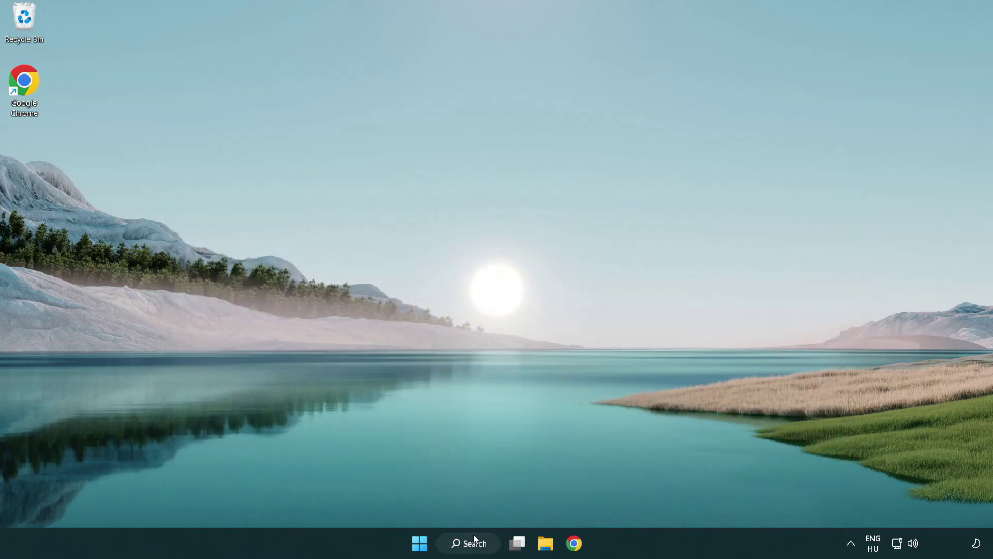
Step: Search for 'security' and launch the Windows Security app from Best match
click(474, 550)
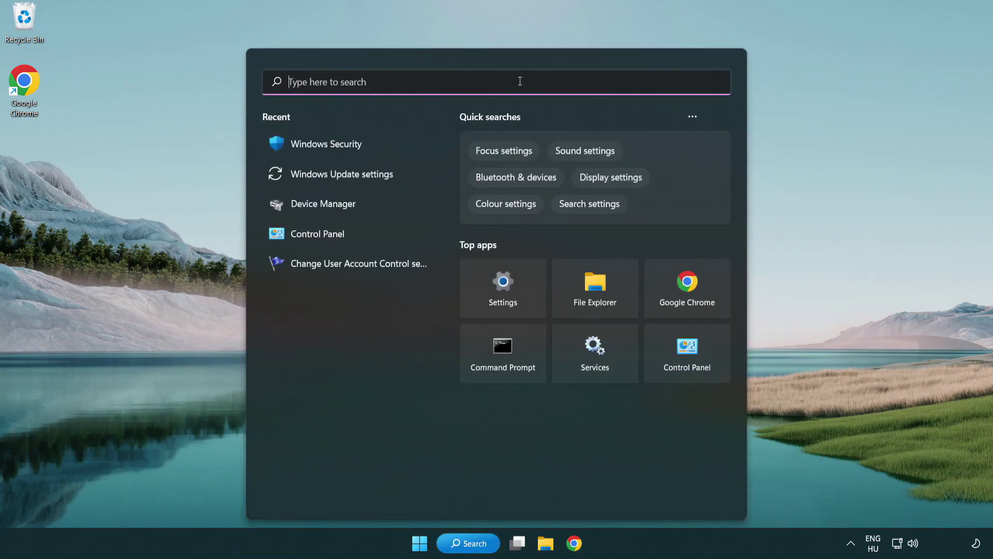
text(securi)
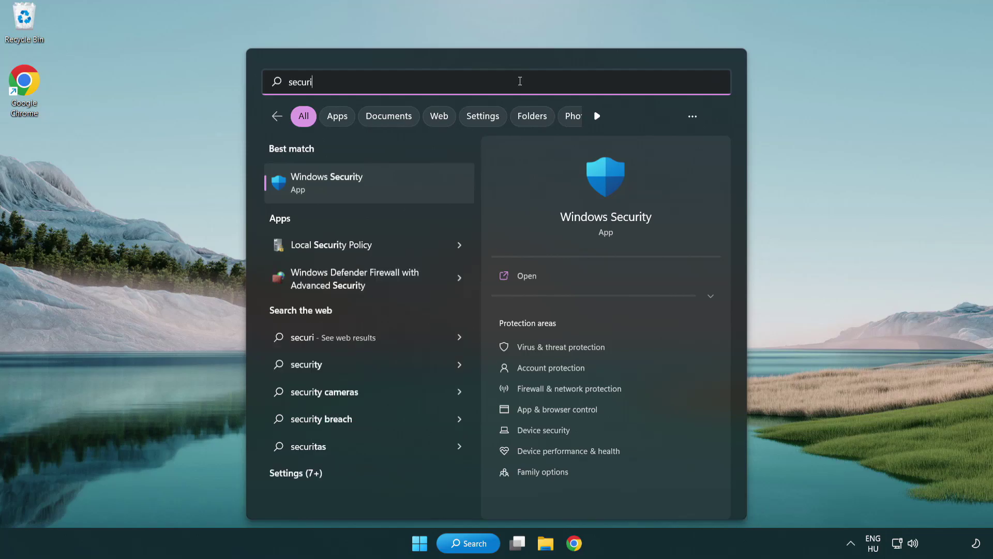
text(ty)
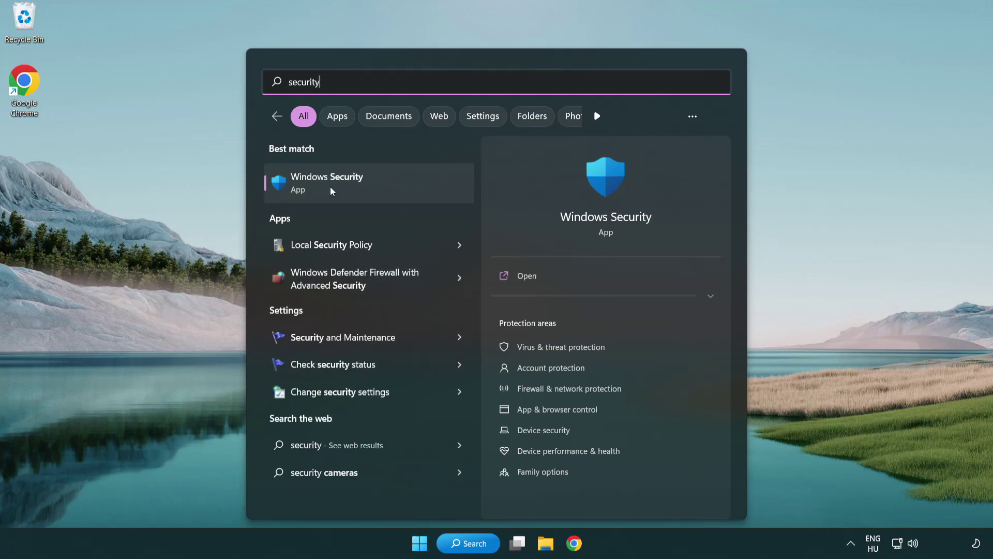
click(405, 188)
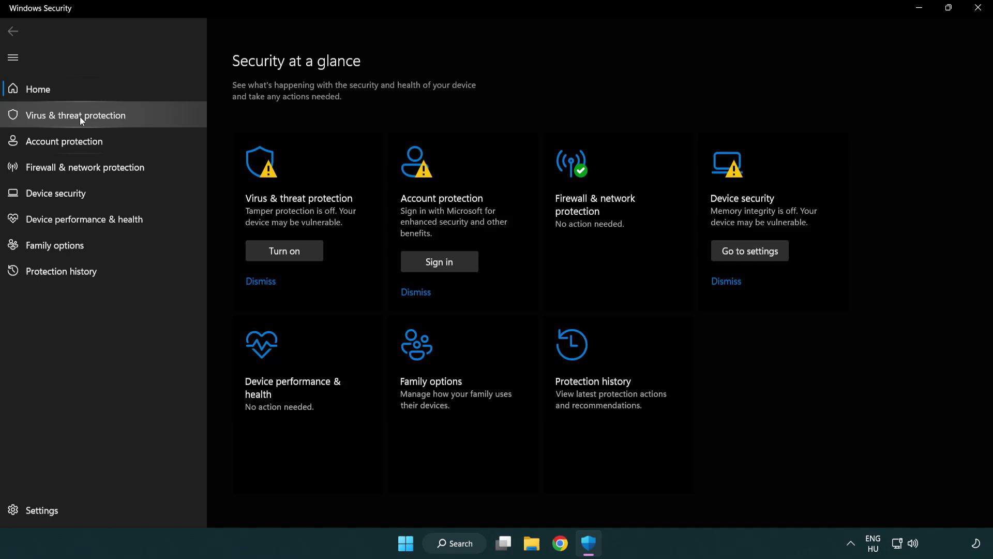
Step: Go through Virus & threat protection and Manage settings to the Add or remove exclusions page
click(151, 119)
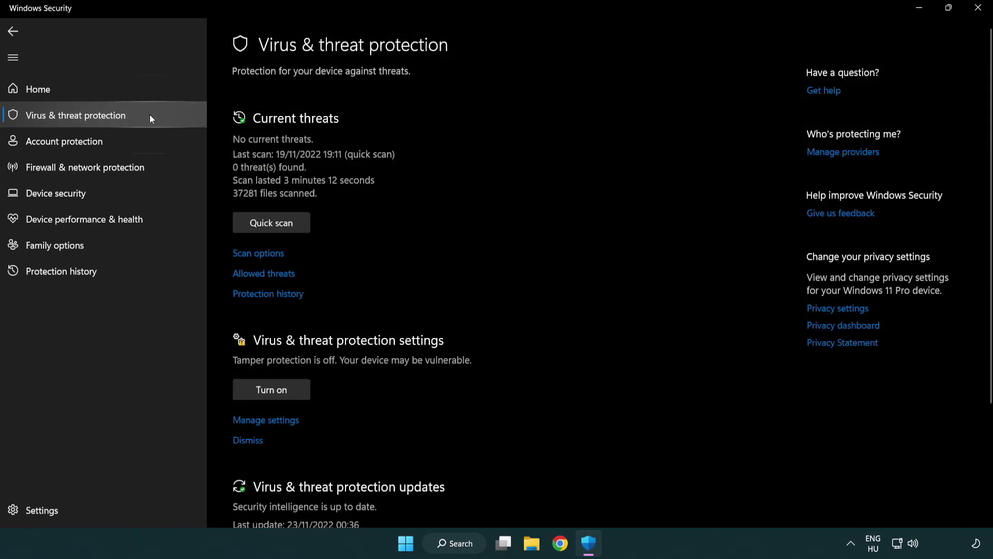
scroll(287, 212, down, 3)
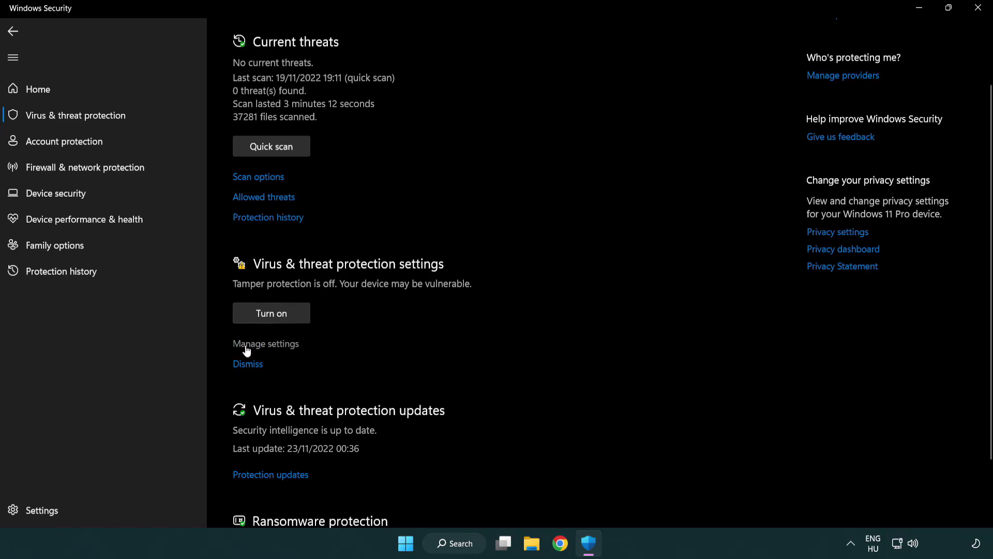
click(265, 345)
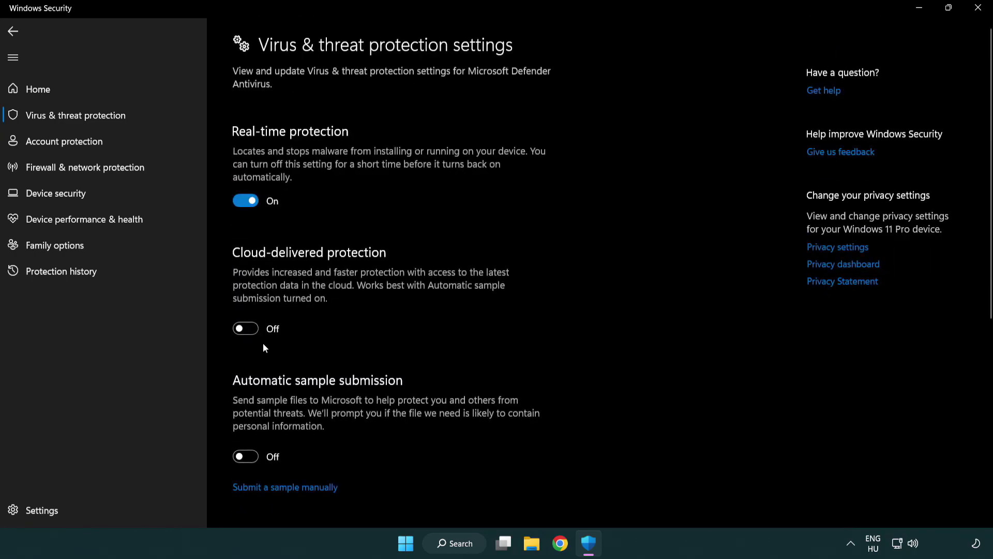
scroll(264, 344, down, 10)
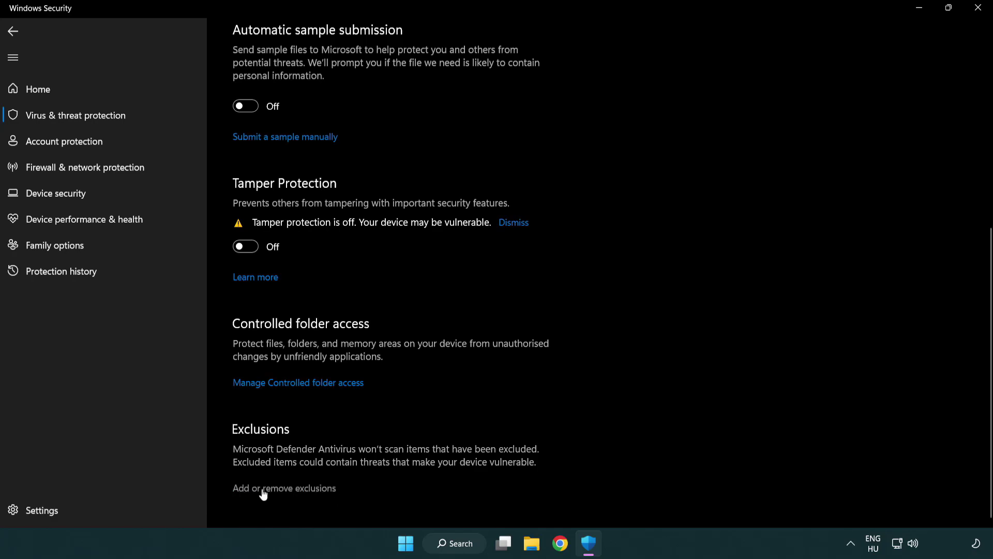
click(288, 489)
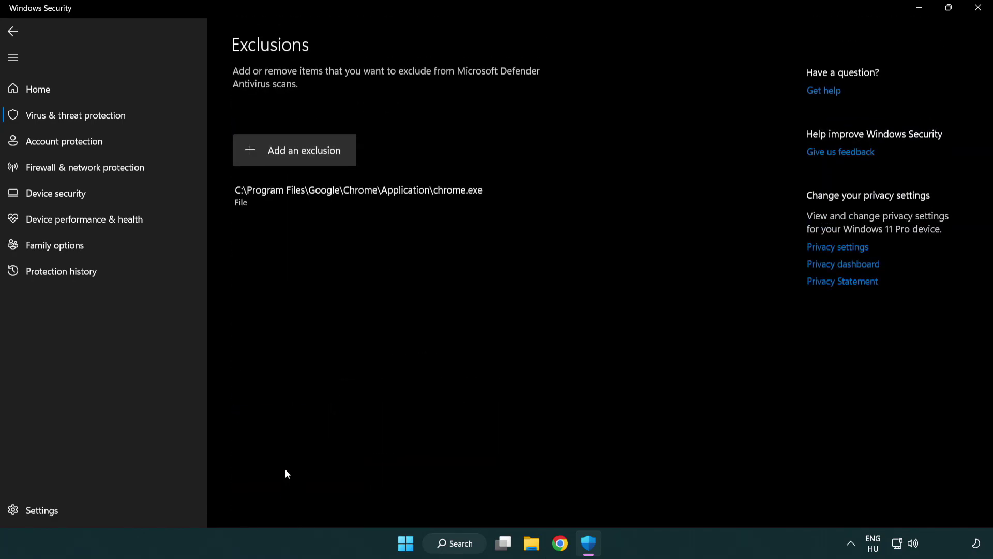
click(298, 155)
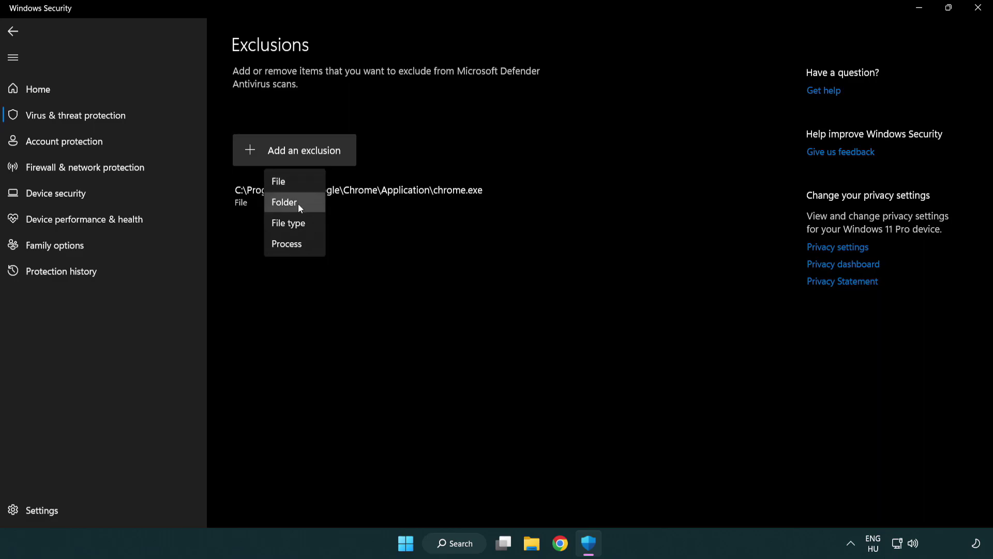
click(299, 182)
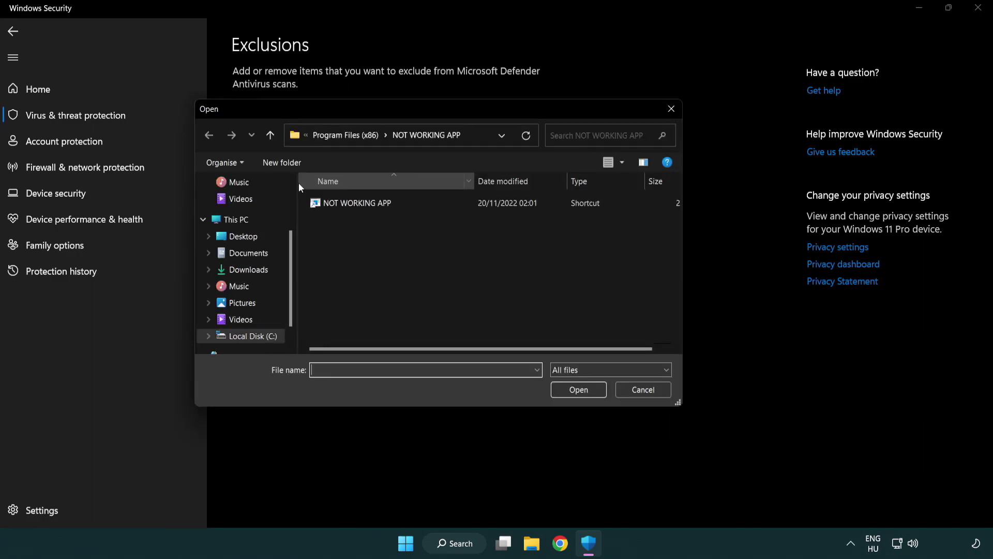
click(336, 139)
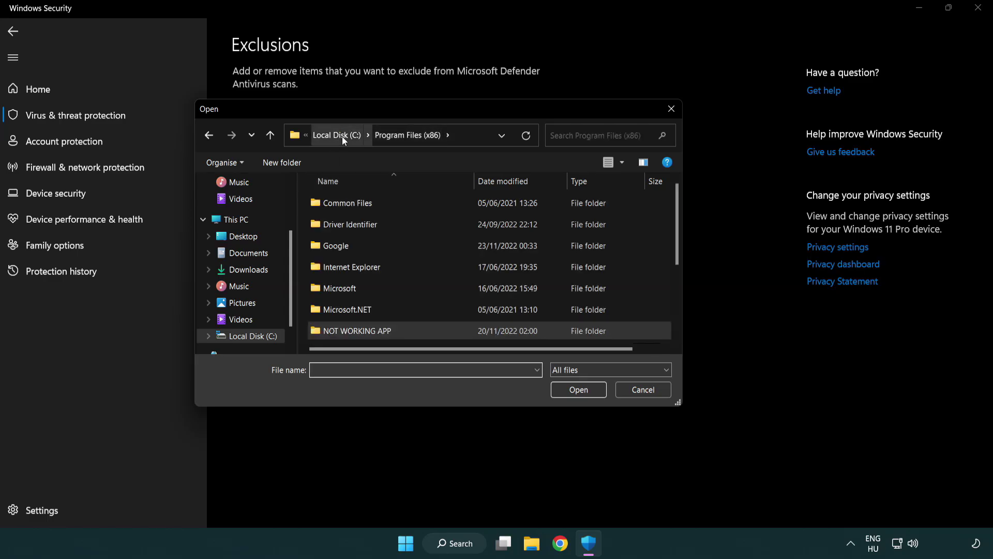
click(343, 135)
click(336, 138)
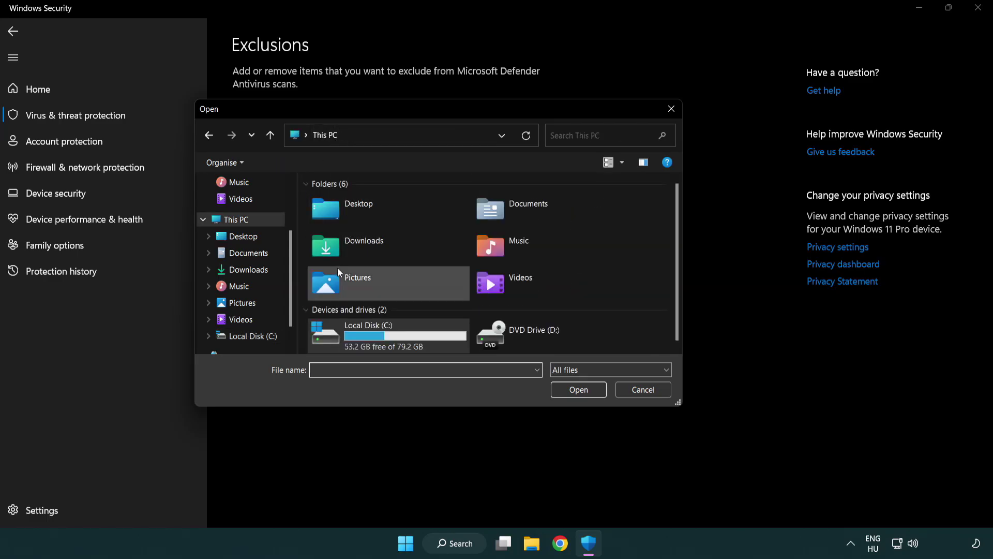
double_click(362, 344)
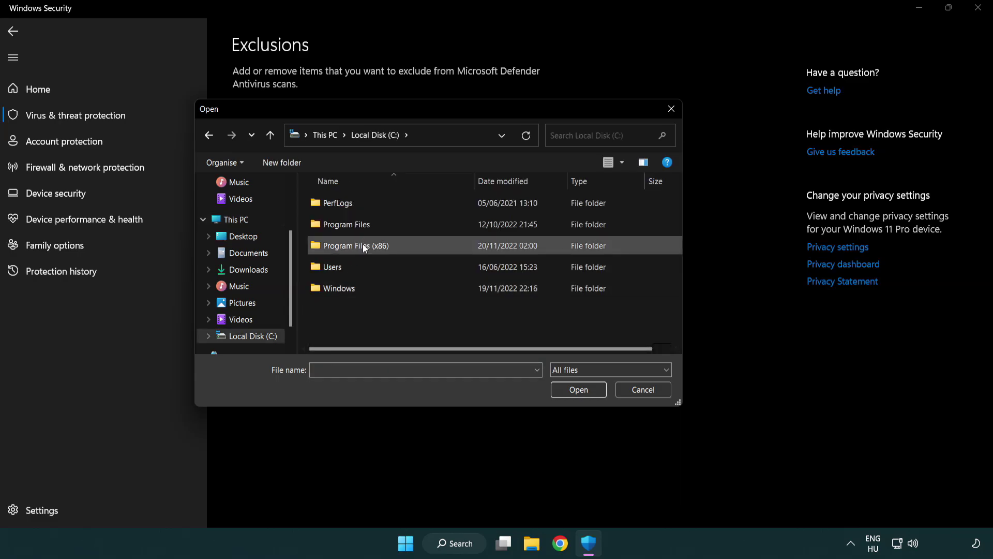
double_click(362, 243)
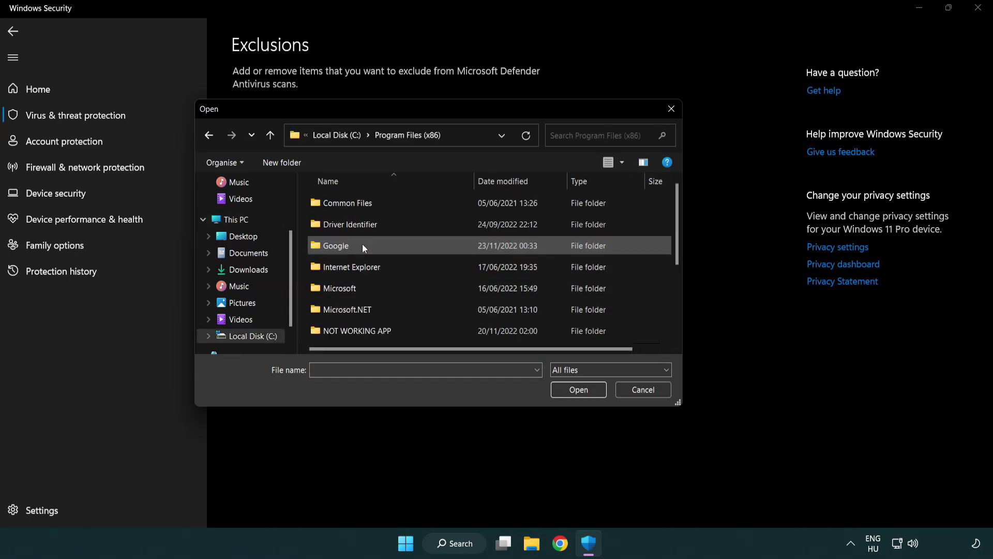
double_click(371, 331)
click(351, 204)
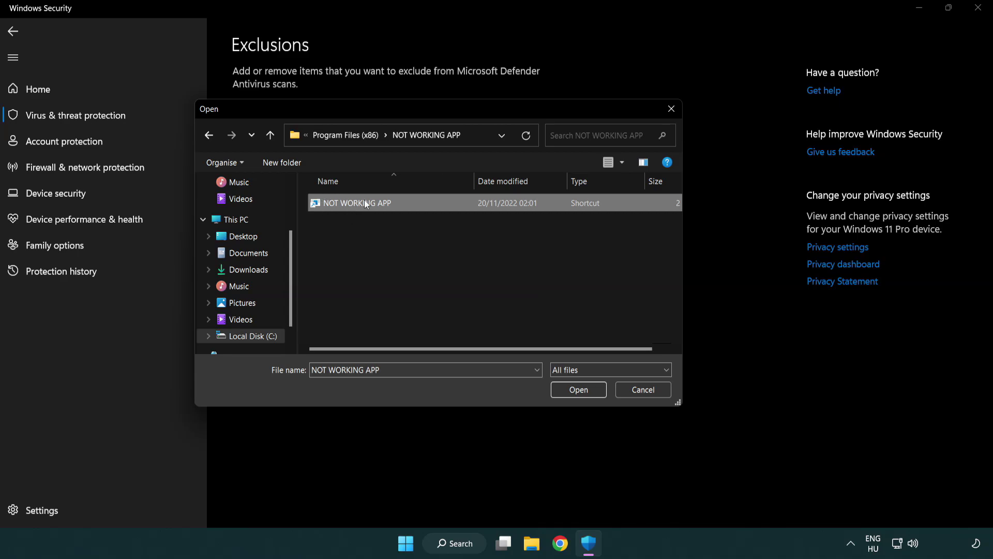
click(578, 393)
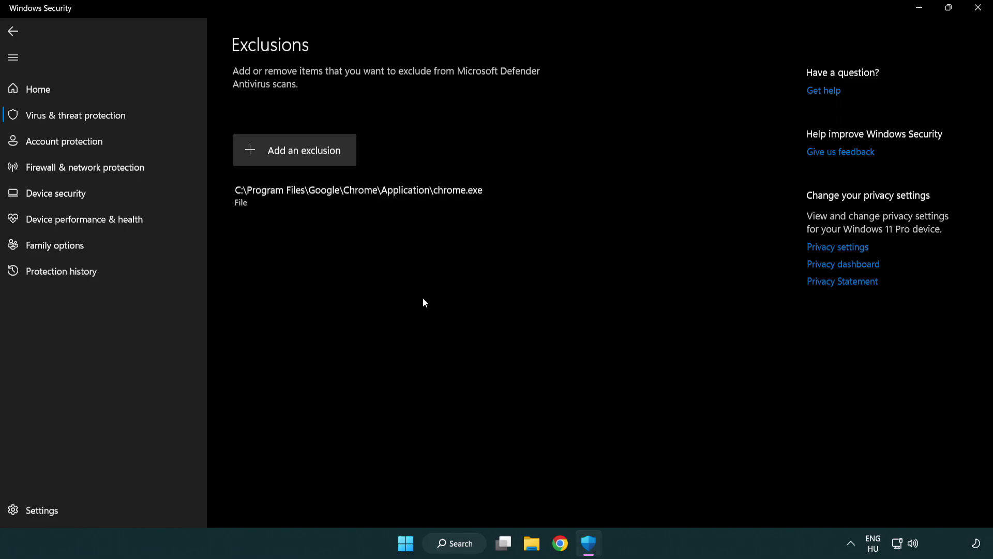
Step: Close Windows Security and bring up the Start menu's Sleep, Shut down and Restart options
click(978, 8)
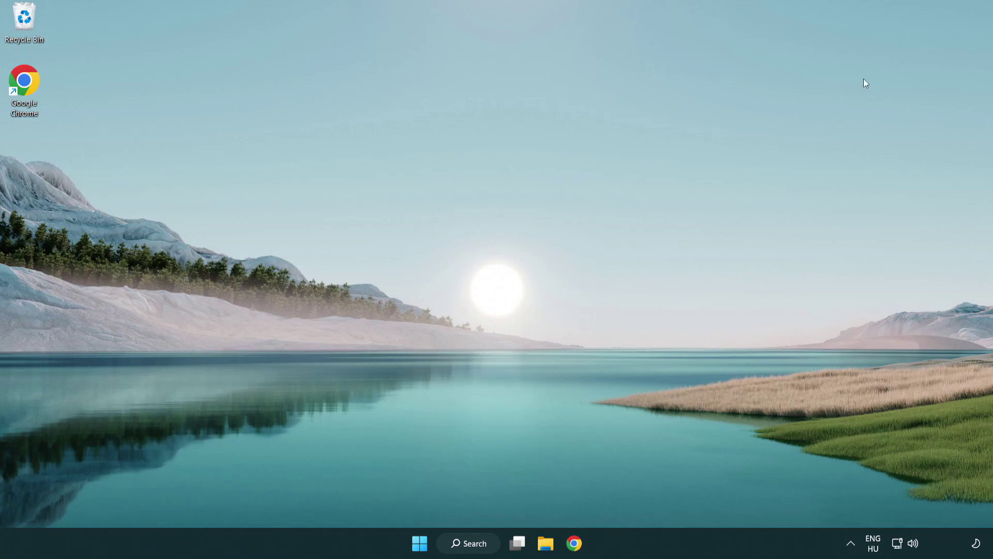
click(420, 543)
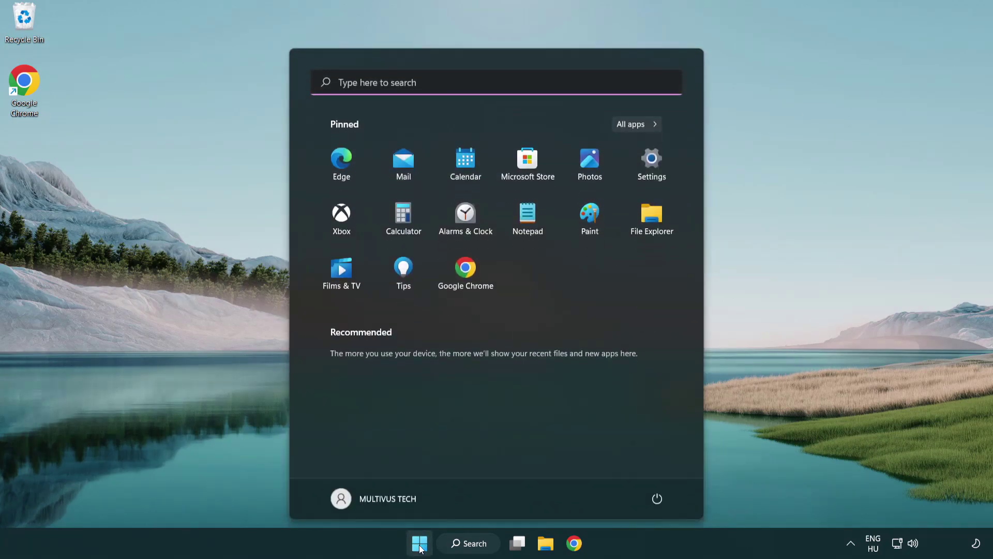
click(663, 496)
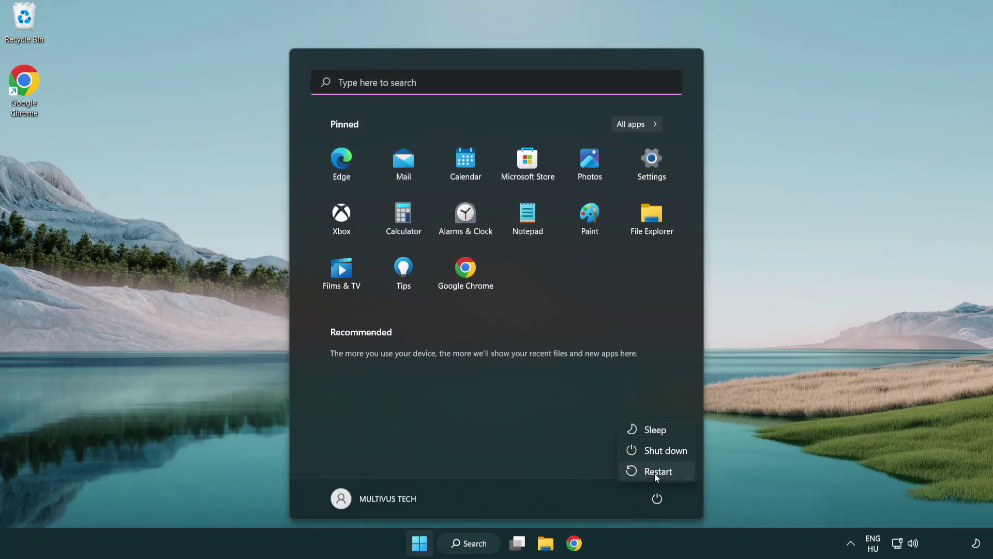